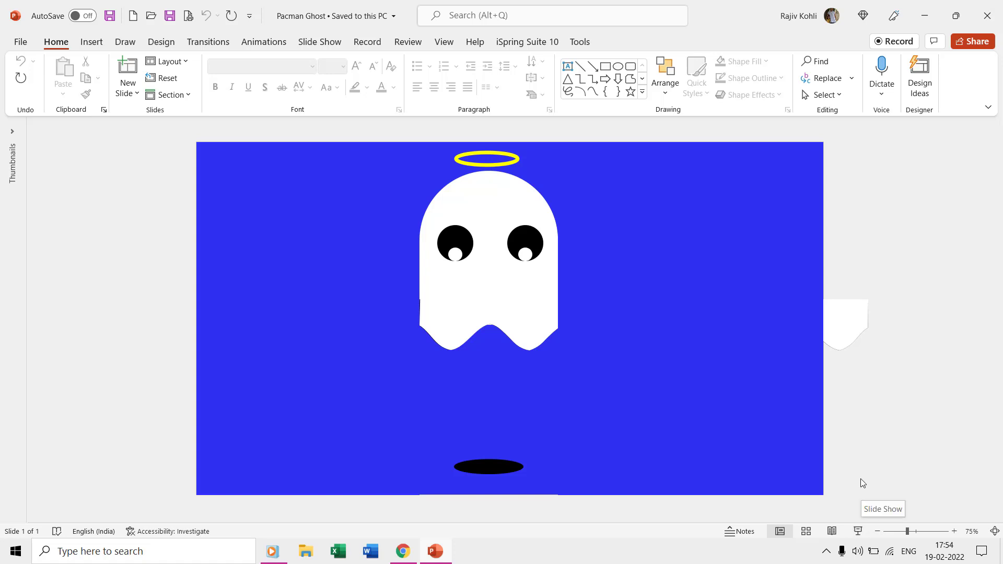
Step: Check the reference animation in the browser, then select every shape on the slide
{"action": "left_click", "coordinate": [403, 554]}
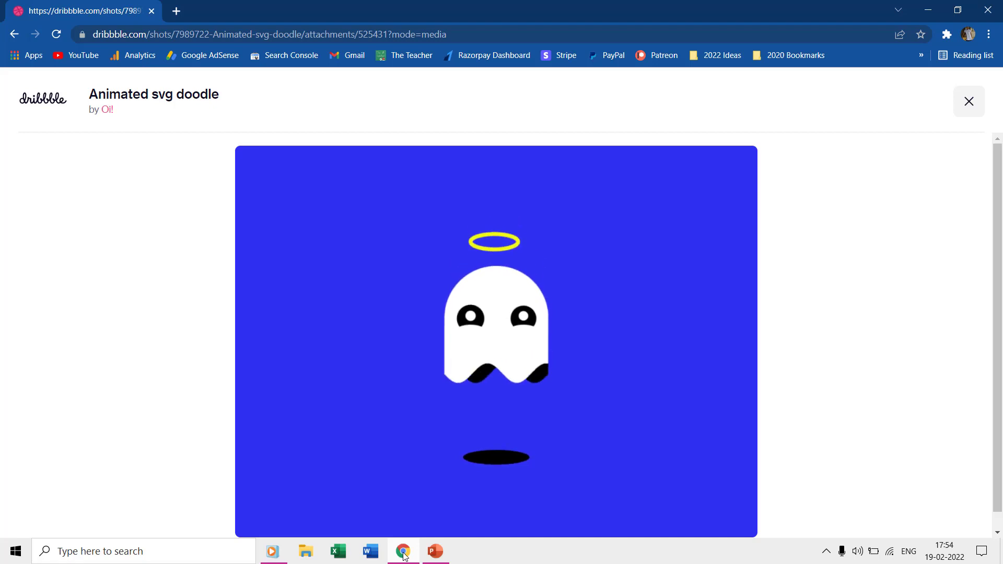
{"action": "left_click", "coordinate": [435, 552]}
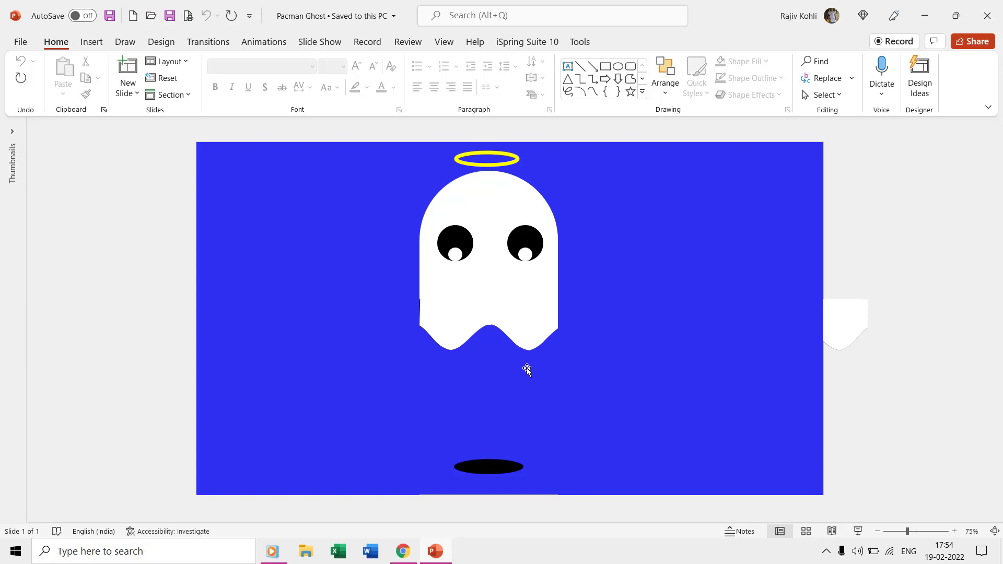
{"action": "key", "text": "ctrl+a"}
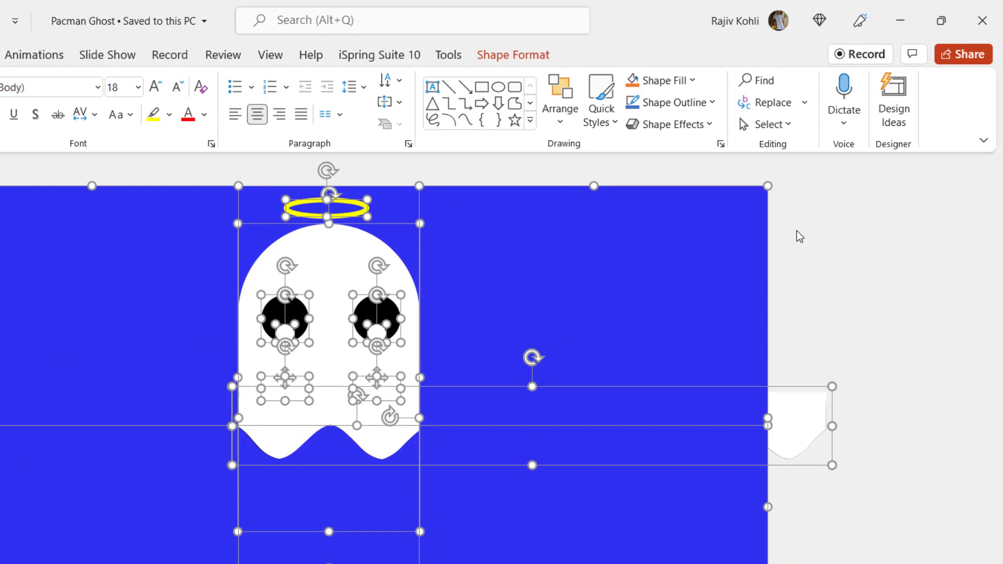
{"action": "left_click", "coordinate": [797, 231]}
{"action": "left_click", "coordinate": [772, 123]}
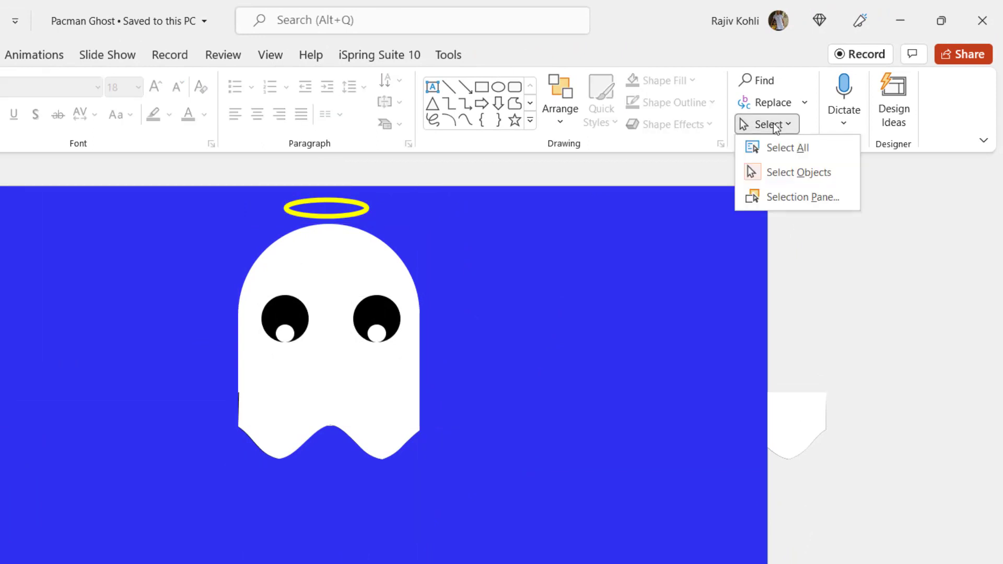
{"action": "left_click", "coordinate": [787, 148]}
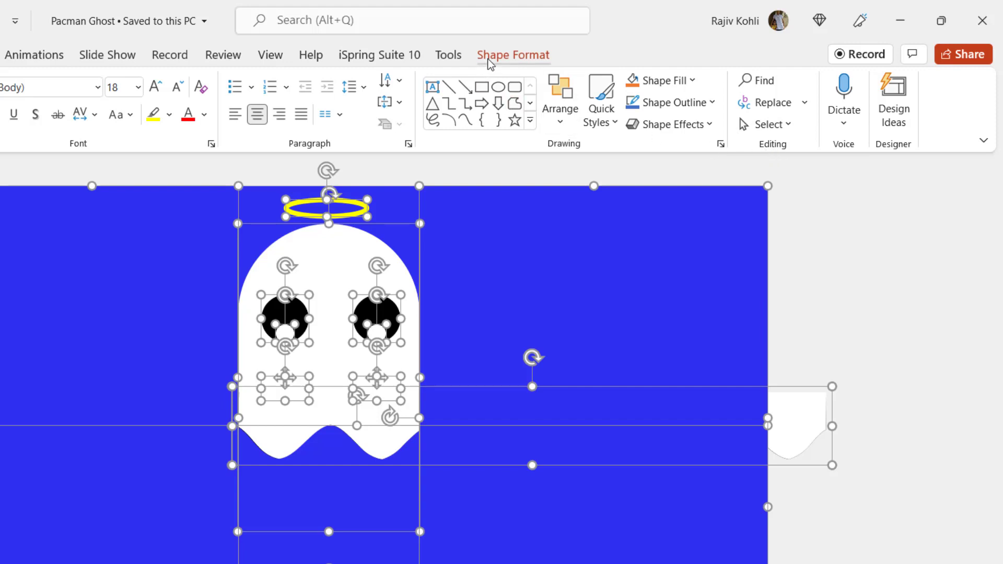
Step: Make all shapes unfilled with black outlines and preview them in Slide Show
{"action": "left_click", "coordinate": [512, 54]}
{"action": "left_click", "coordinate": [171, 80]}
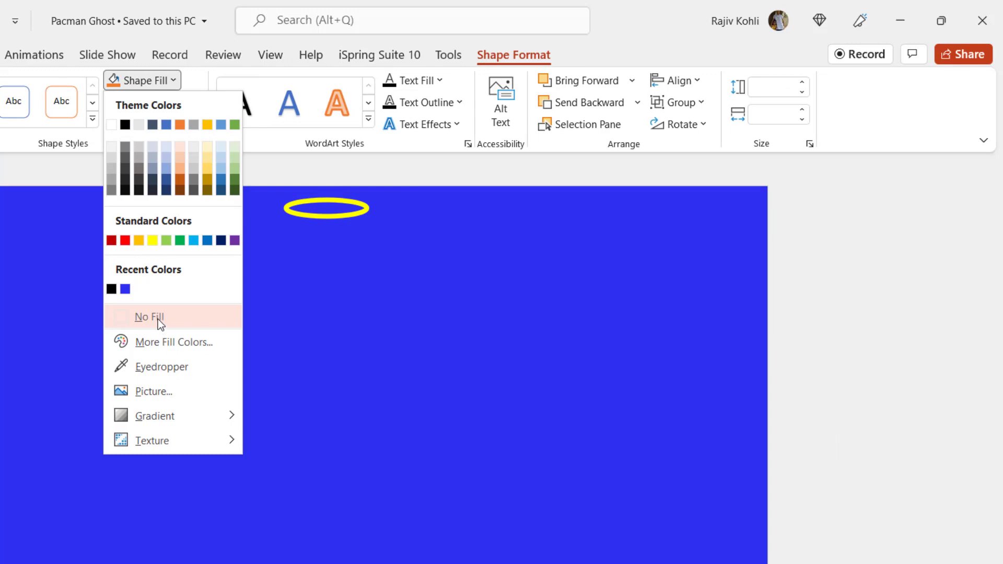
{"action": "left_click", "coordinate": [152, 317]}
{"action": "left_click", "coordinate": [171, 101]}
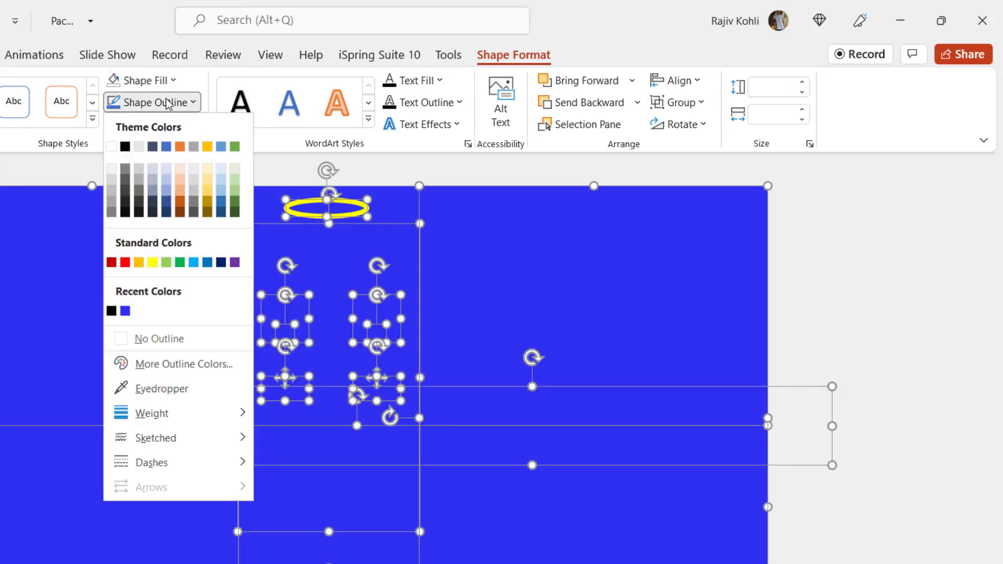
{"action": "left_click", "coordinate": [125, 145]}
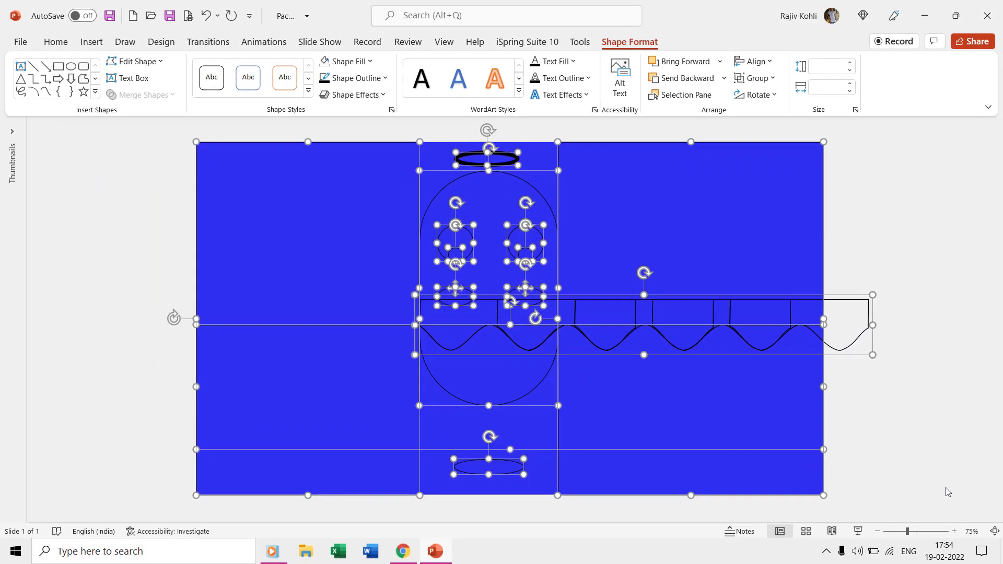
{"action": "left_click", "coordinate": [858, 532]}
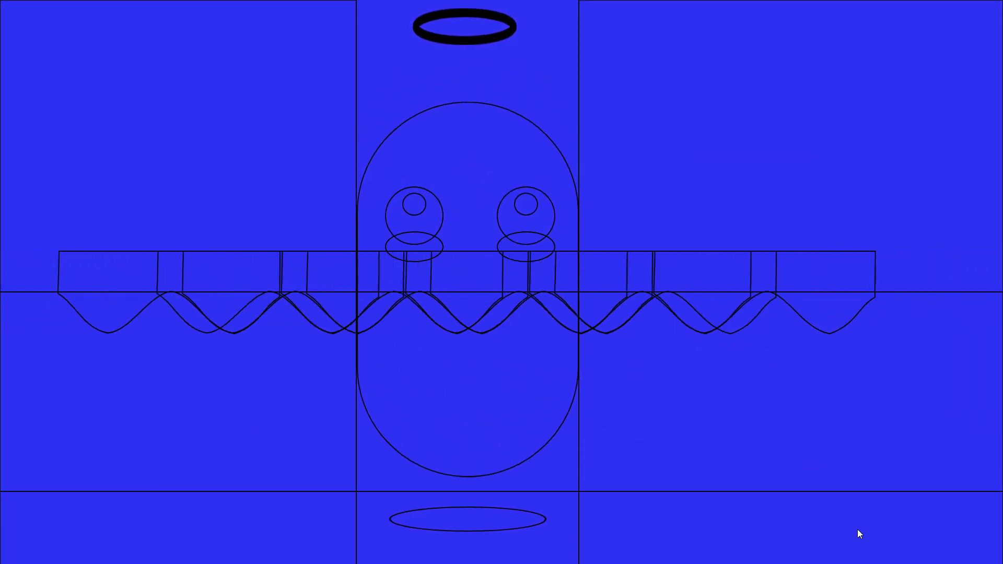
{"action": "key", "text": "Escape"}
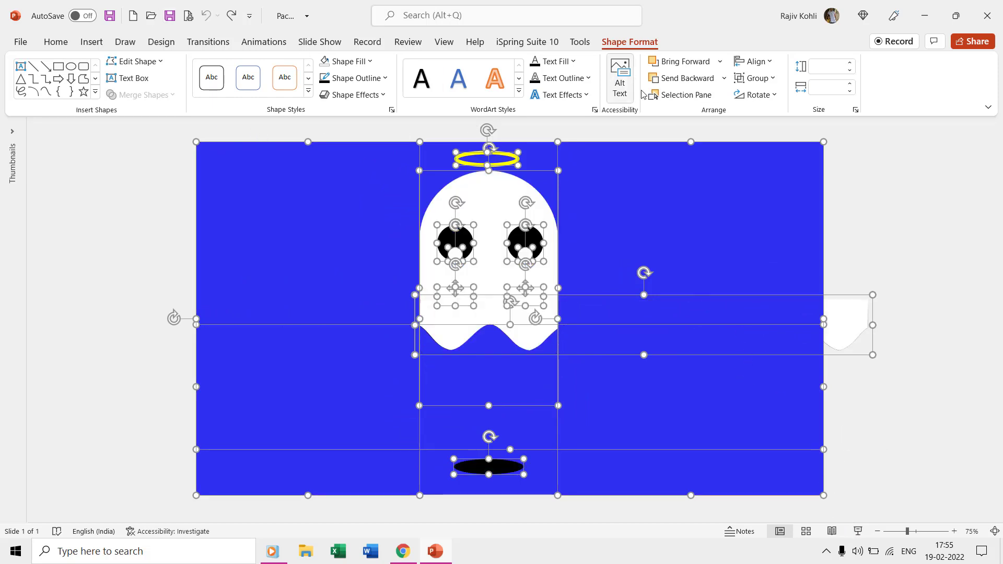
Step: In the Selection Pane, toggle visibility of the Right Blue Rectangle and the Face
{"action": "left_click", "coordinate": [56, 42]}
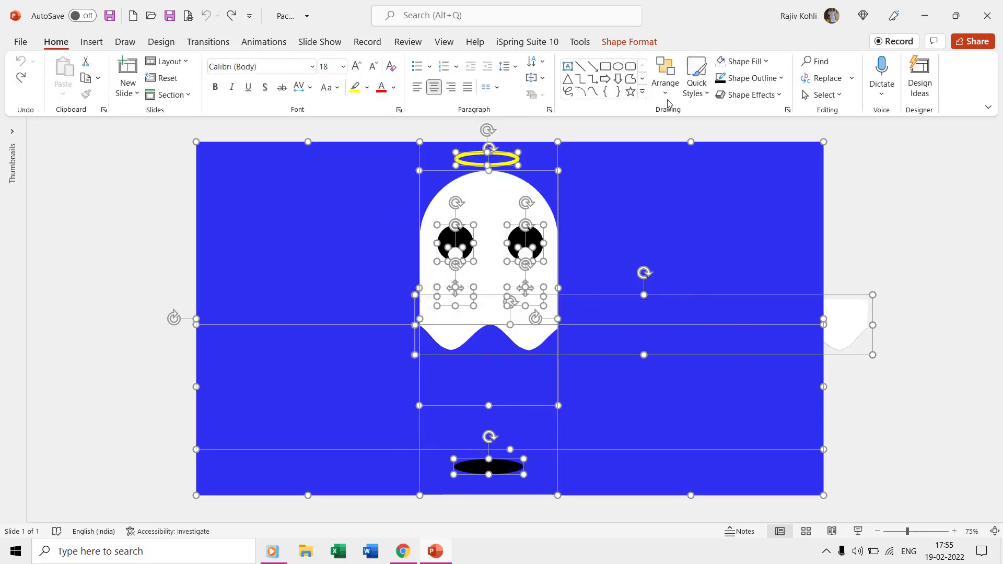
{"action": "left_click", "coordinate": [827, 94]}
{"action": "left_click", "coordinate": [843, 151]}
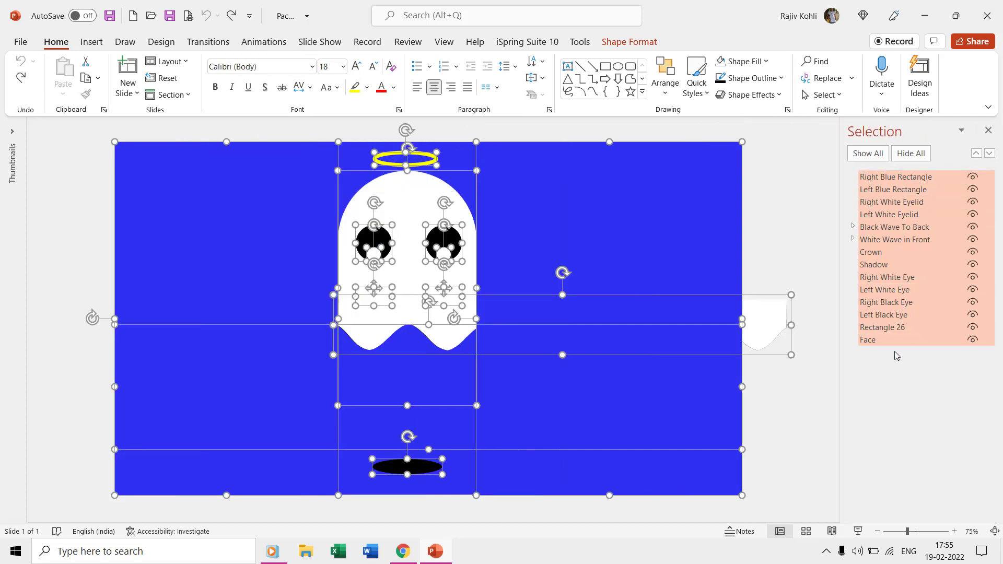
{"action": "left_click", "coordinate": [812, 288]}
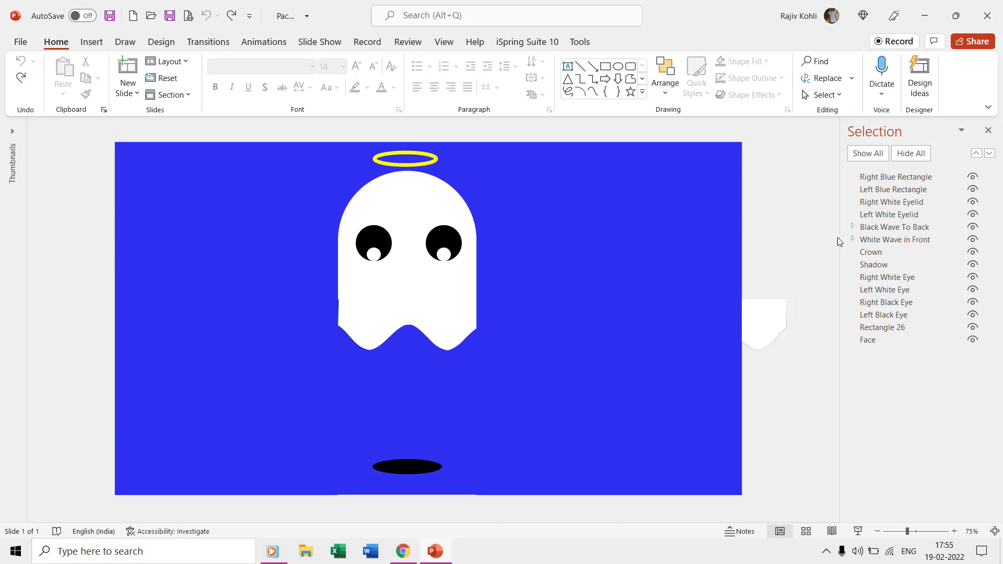
{"action": "left_click", "coordinate": [891, 178]}
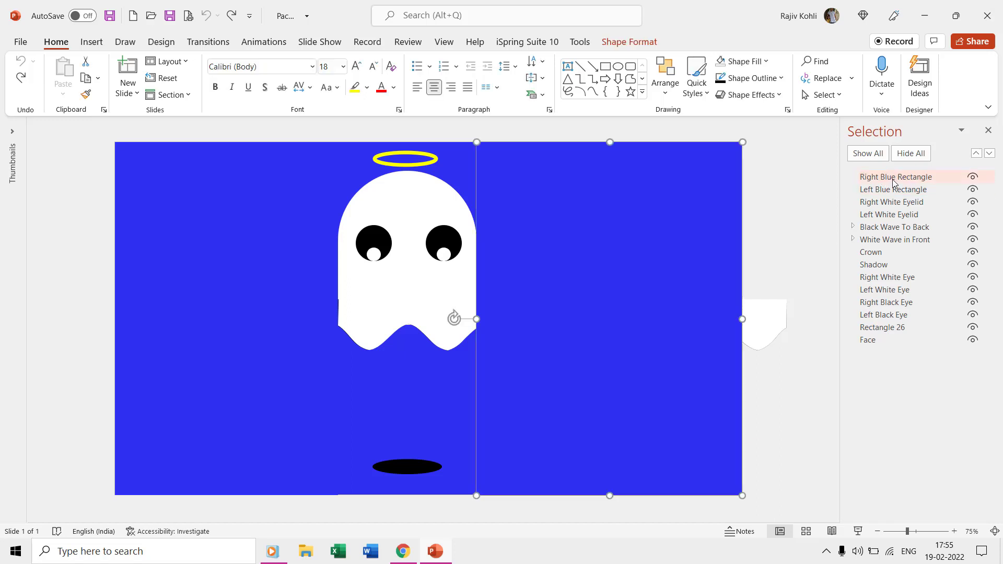
{"action": "left_click", "coordinate": [974, 178]}
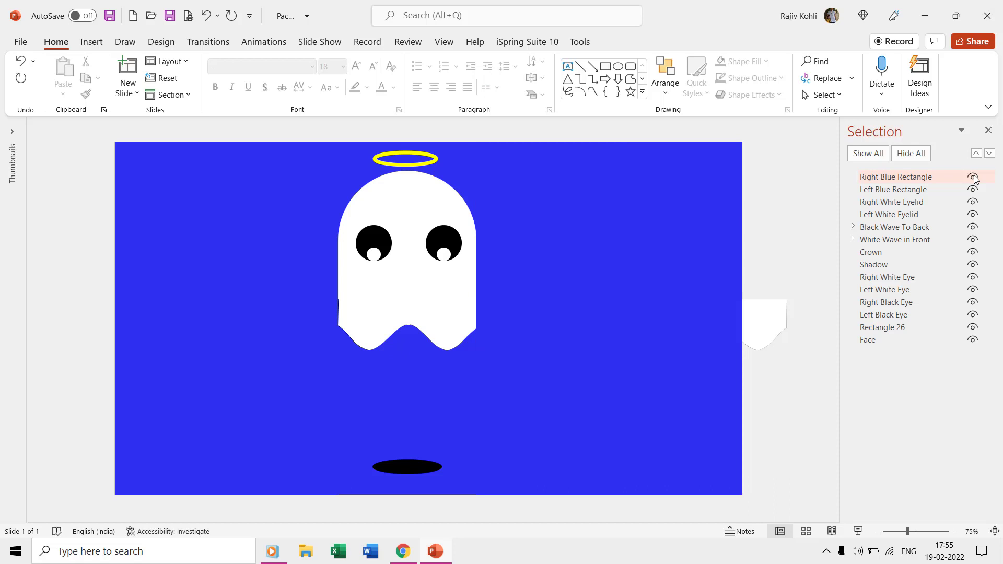
{"action": "left_click", "coordinate": [974, 342]}
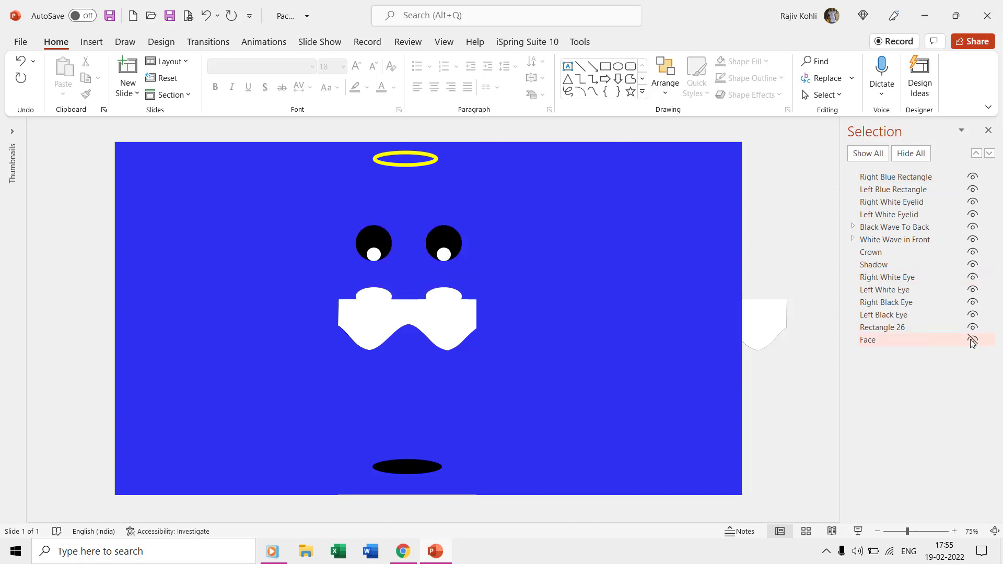
{"action": "left_click", "coordinate": [973, 342]}
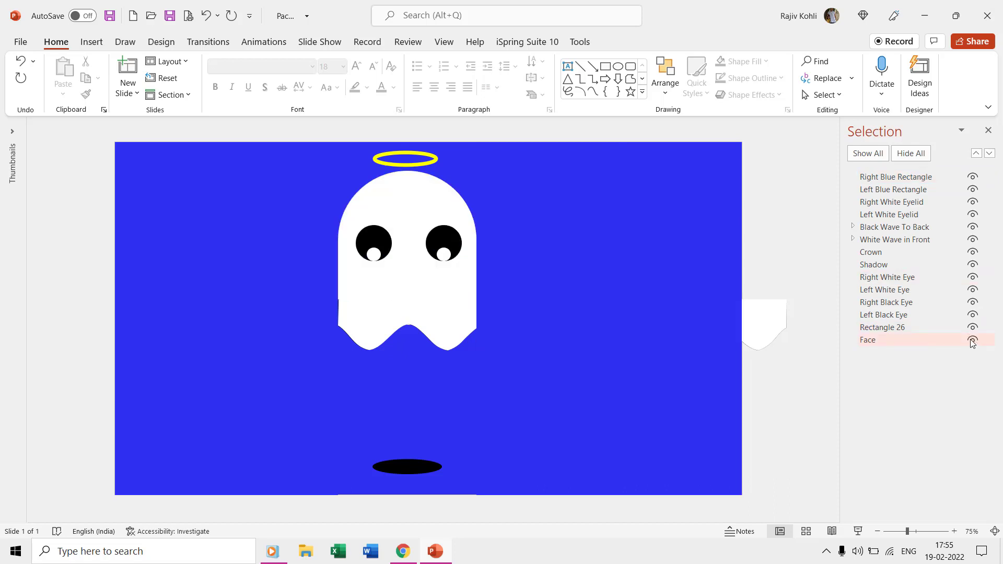
Step: Hide the left rectangle, eyelids, waves, crown, shadow, eyes and face, then show everything again
{"action": "left_click", "coordinate": [974, 190]}
{"action": "left_click", "coordinate": [974, 228]}
{"action": "left_click", "coordinate": [974, 253]}
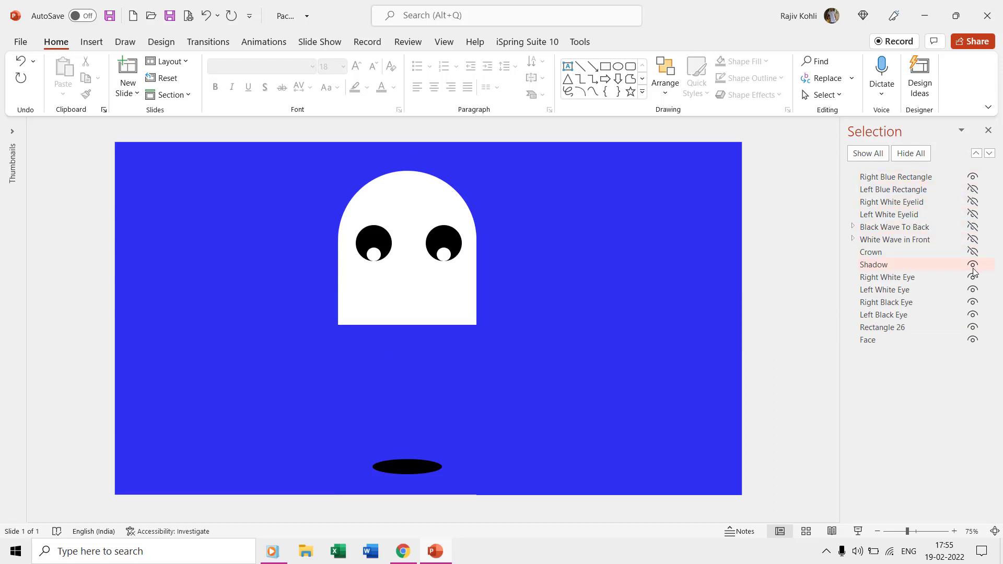
{"action": "left_click", "coordinate": [975, 277]}
{"action": "left_click", "coordinate": [974, 290]}
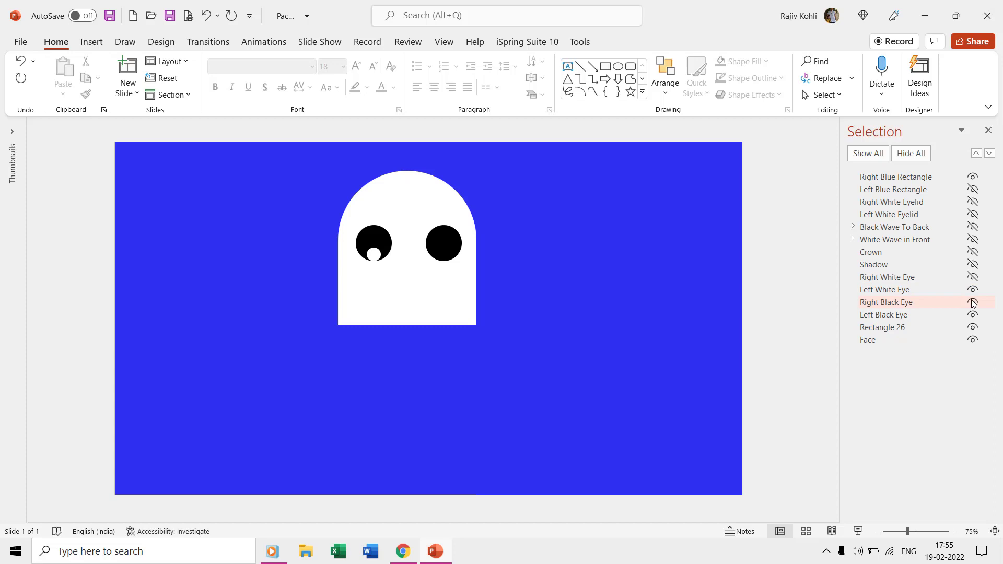
{"action": "left_click", "coordinate": [974, 315]}
{"action": "left_click", "coordinate": [973, 341]}
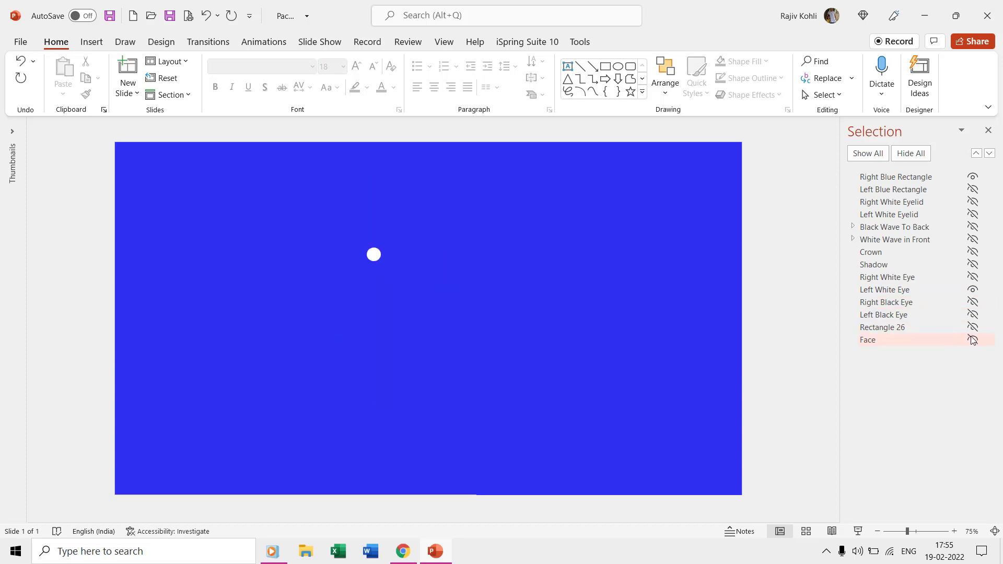
{"action": "left_click", "coordinate": [974, 290]}
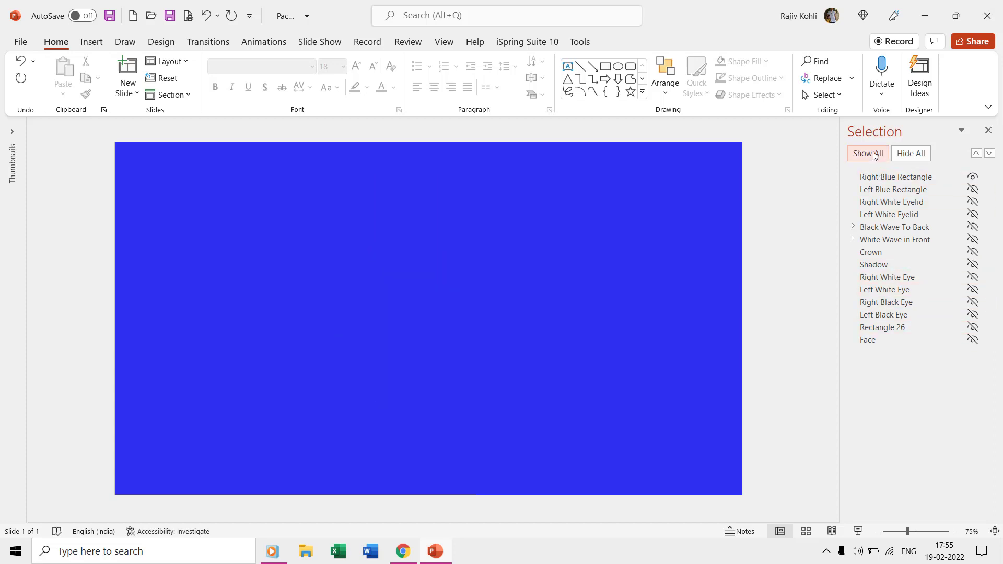
{"action": "left_click", "coordinate": [868, 154]}
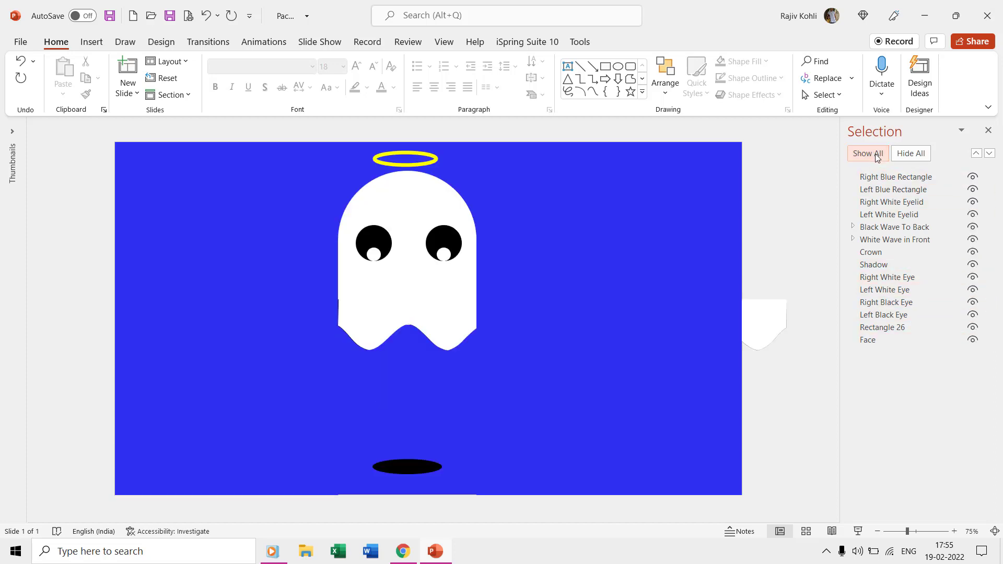
Step: Set the slide background colour to gold in Format Background
{"action": "right_click", "coordinate": [780, 190]}
{"action": "left_click", "coordinate": [831, 316]}
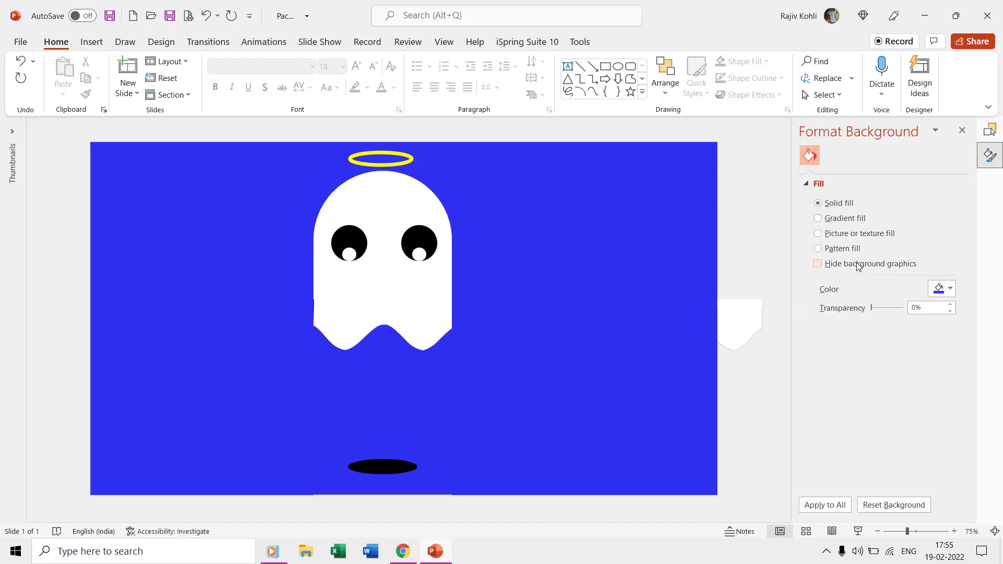
{"action": "left_click", "coordinate": [950, 289]}
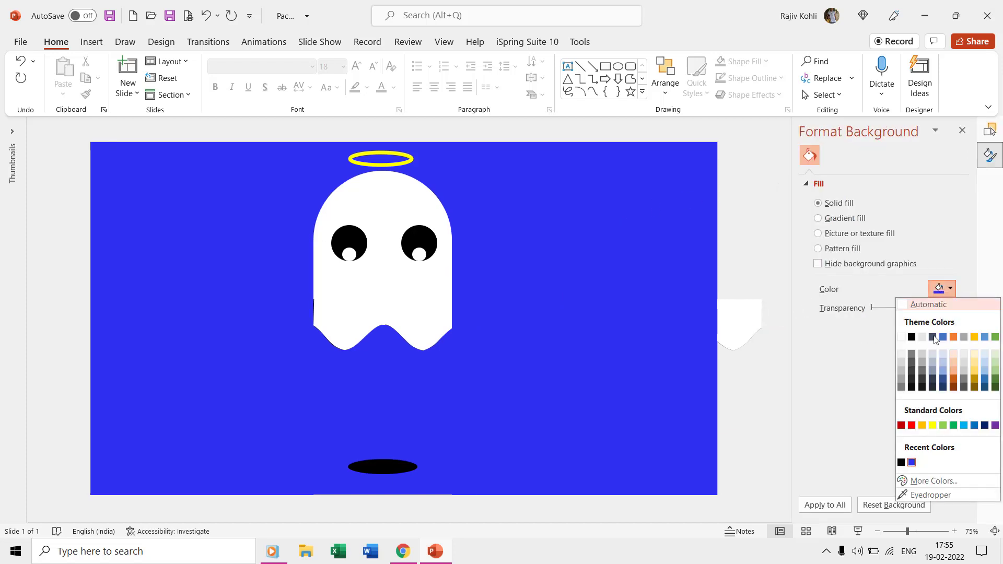
{"action": "left_click", "coordinate": [975, 337]}
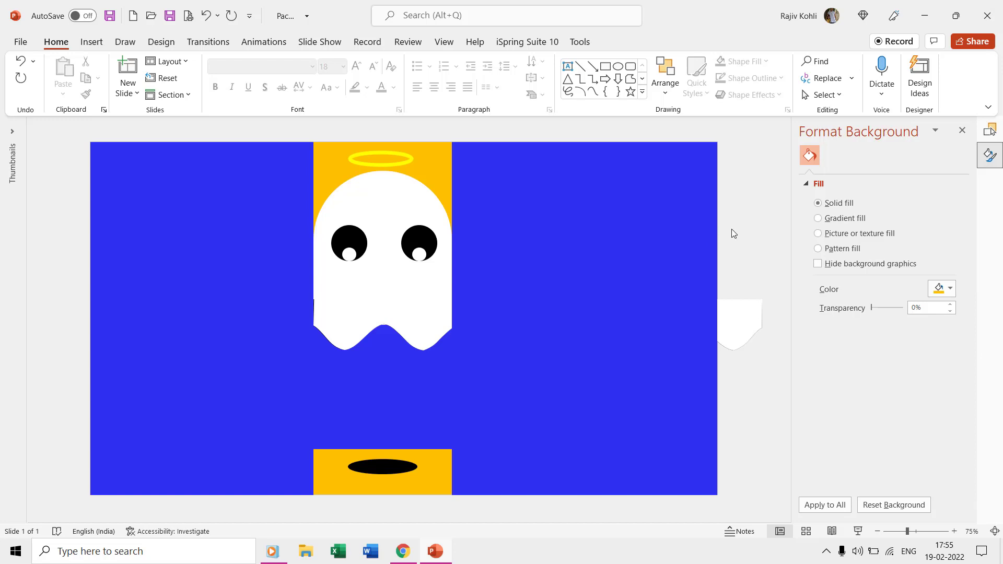
Step: Hide the Right and Left Blue Rectangles and Rectangle 26 to reveal the ghost body
{"action": "left_click", "coordinate": [992, 130]}
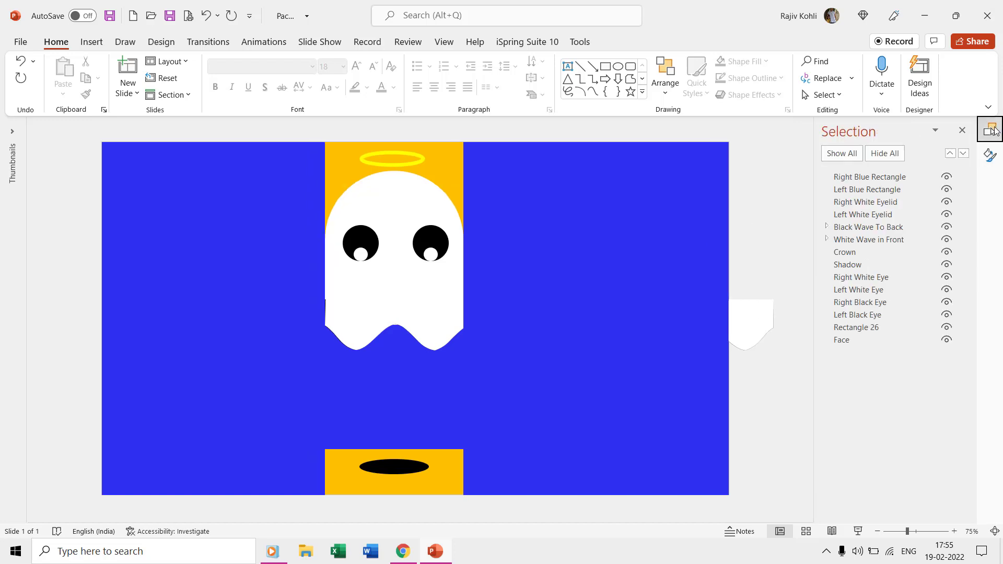
{"action": "left_click", "coordinate": [948, 177]}
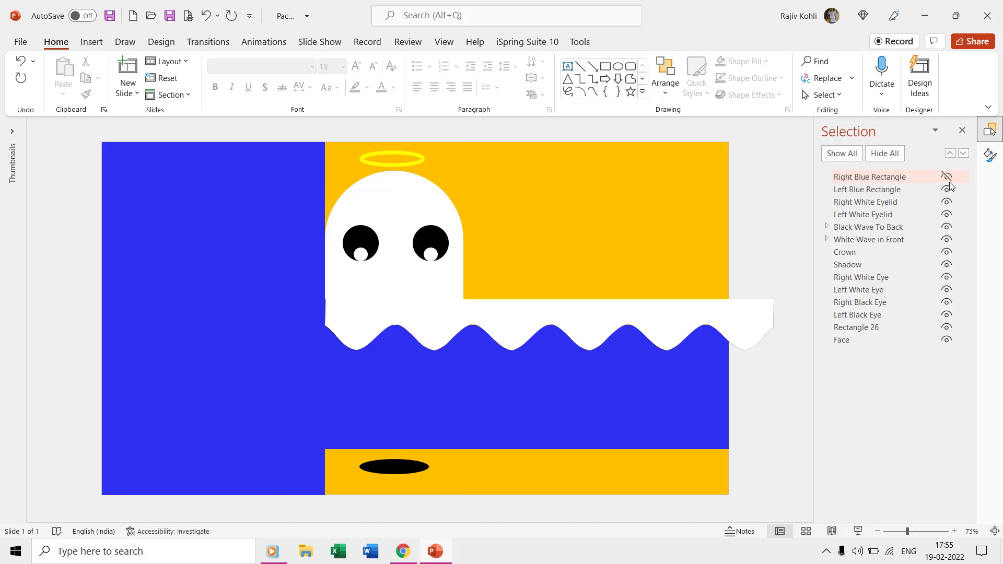
{"action": "left_click", "coordinate": [948, 190]}
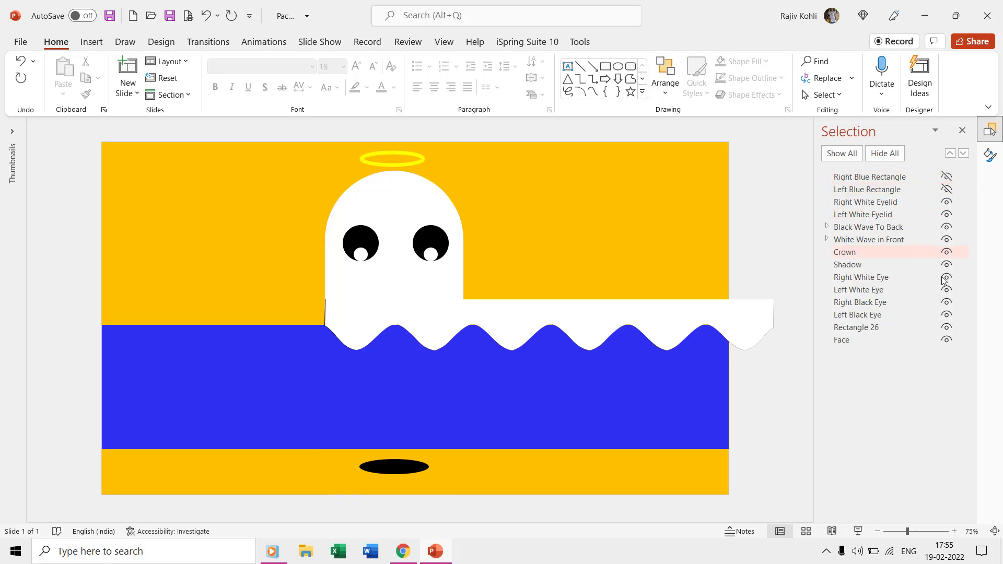
{"action": "left_click", "coordinate": [948, 328]}
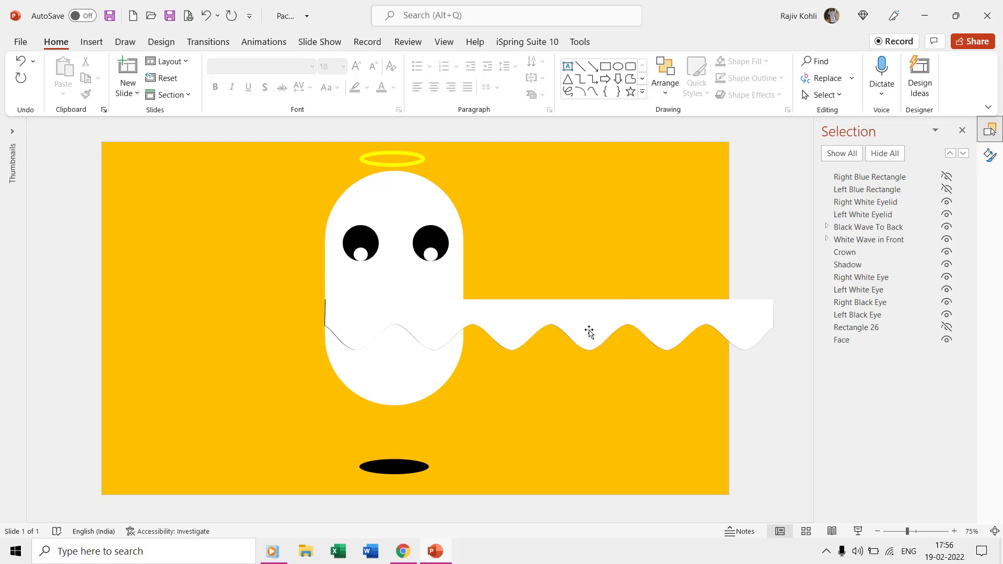
Step: Drag the black wave off the white wave and back, undo the changes, and narrow the pane
{"action": "left_click_drag", "start_coordinate": [591, 333], "coordinate": [592, 375]}
{"action": "left_click_drag", "start_coordinate": [591, 333], "coordinate": [594, 279]}
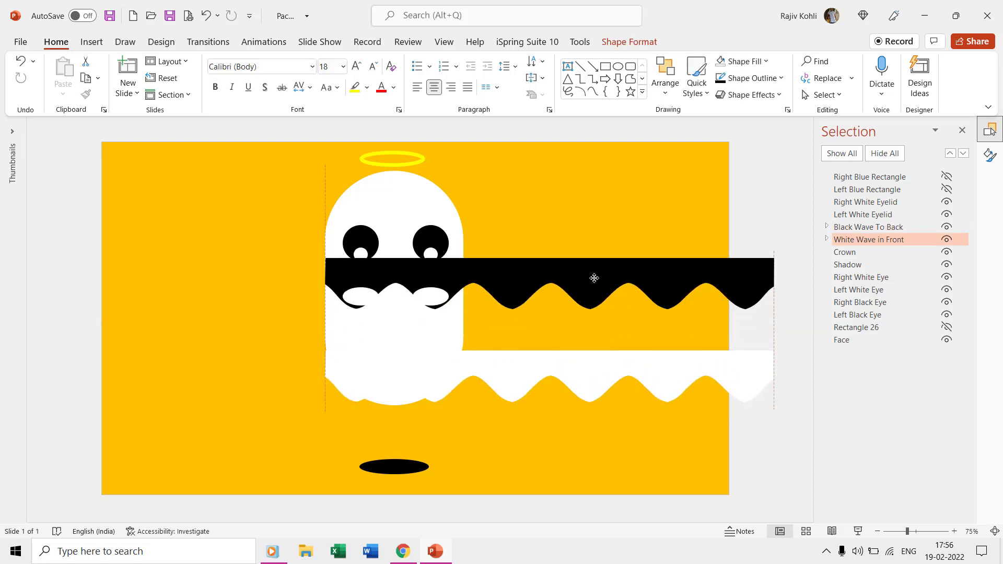
{"action": "key", "text": "ctrl+z"}
{"action": "key", "text": "ctrl+z"}
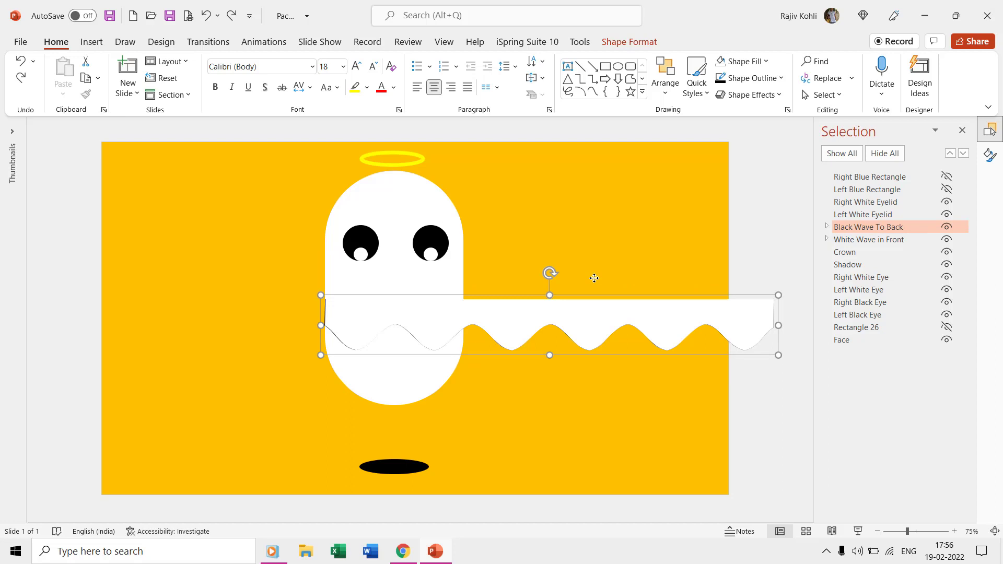
{"action": "left_click", "coordinate": [205, 15]}
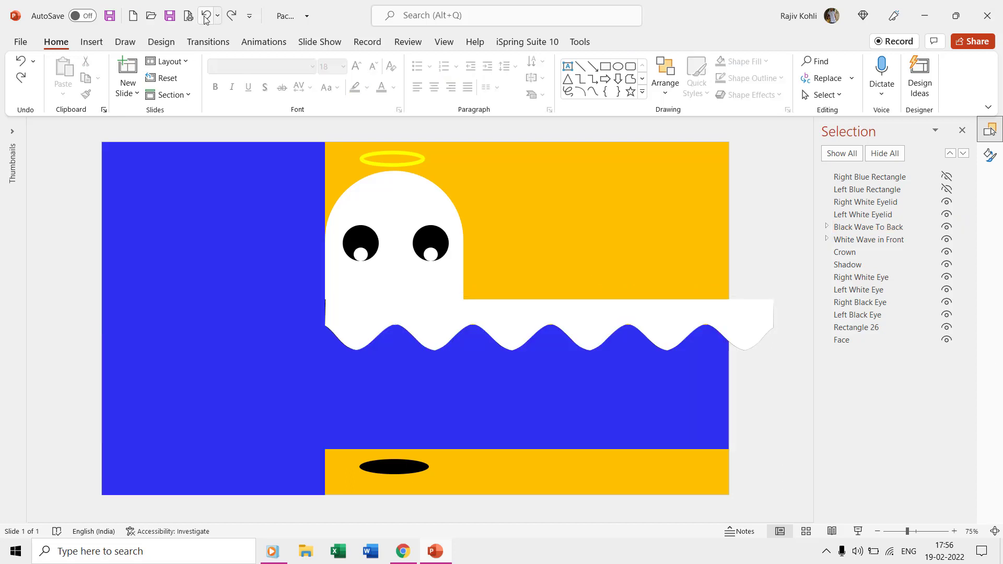
{"action": "left_click", "coordinate": [206, 16]}
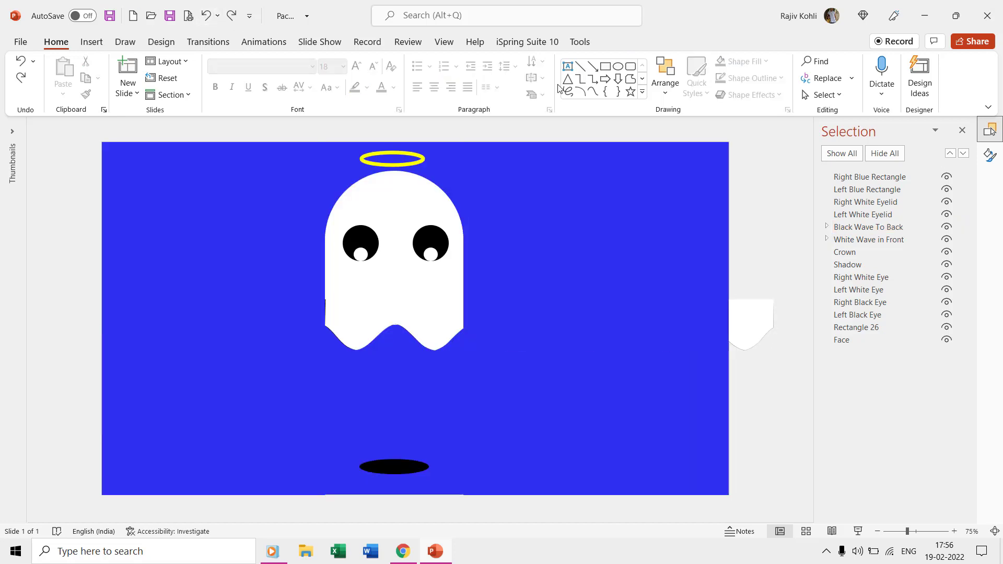
{"action": "left_click_drag", "start_coordinate": [816, 202], "coordinate": [841, 201]}
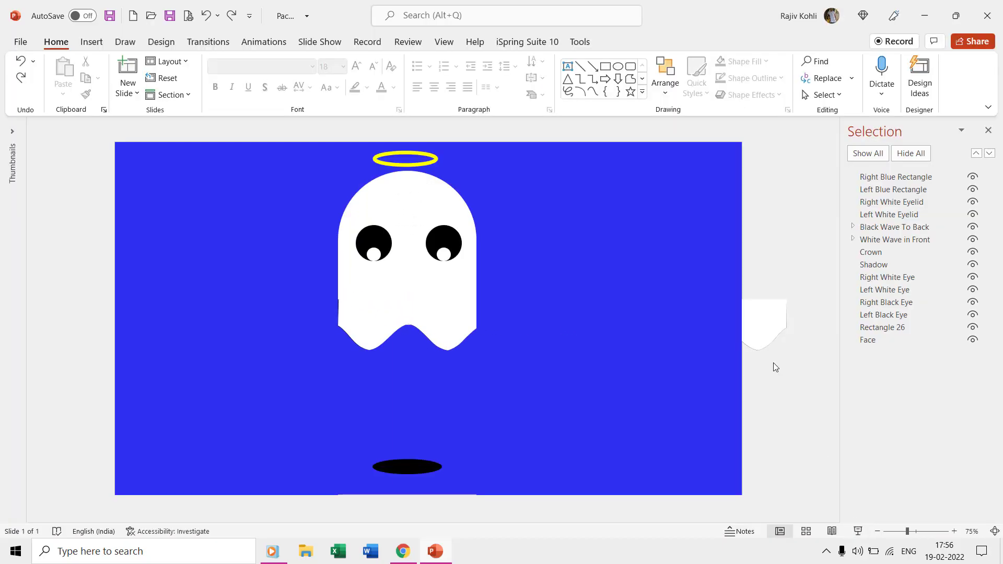
Step: Show a widened Animation Pane with the wave and four eye animations selected
{"action": "left_click", "coordinate": [264, 41]}
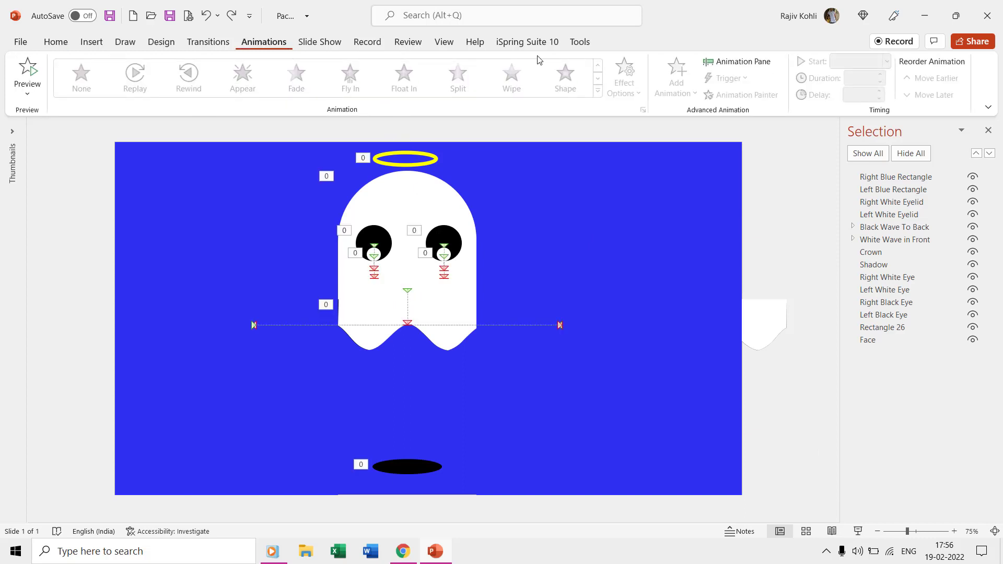
{"action": "left_click", "coordinate": [743, 61]}
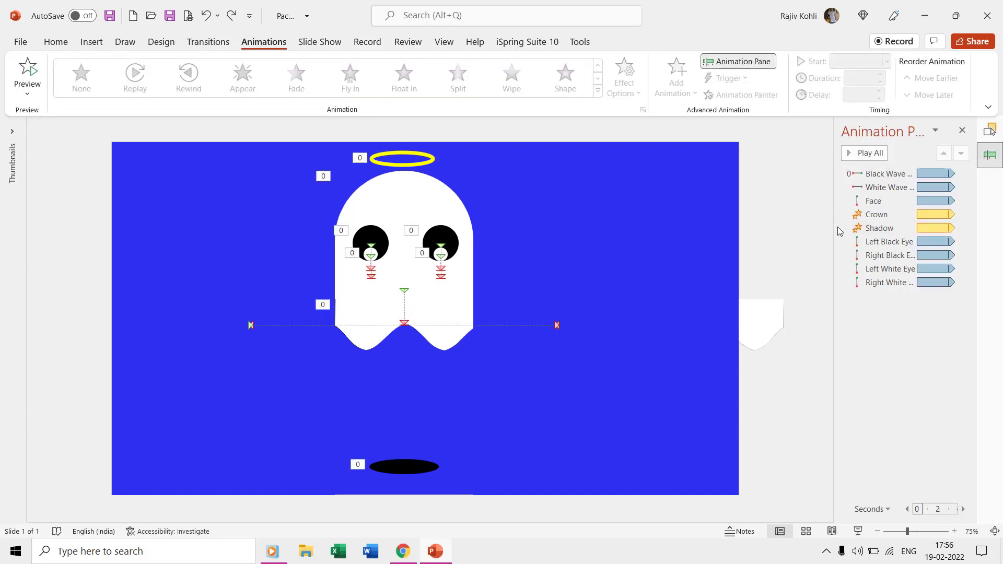
{"action": "left_click_drag", "start_coordinate": [831, 226], "coordinate": [757, 230]}
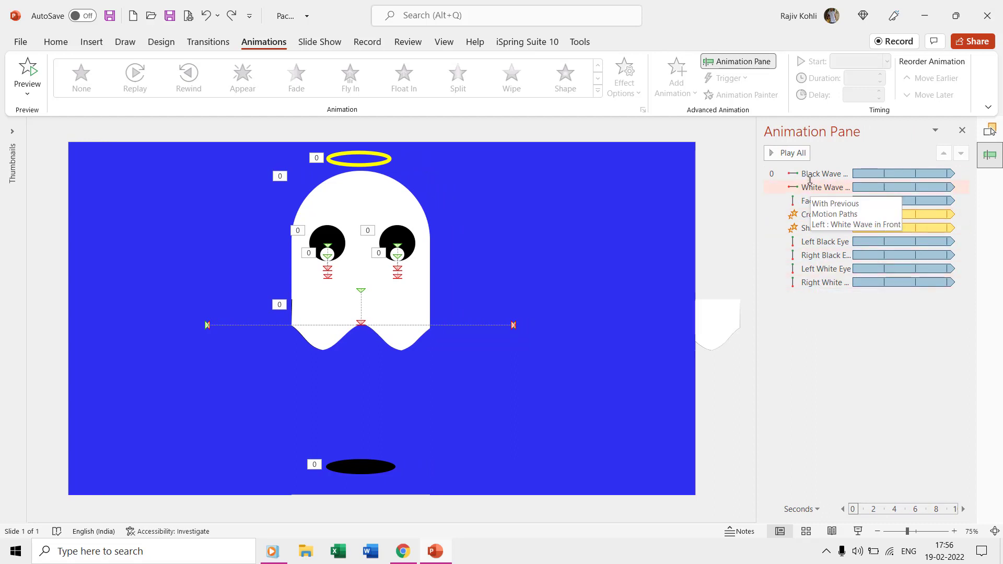
{"action": "left_click", "coordinate": [823, 173]}
{"action": "left_click", "coordinate": [825, 242], "text": "ctrl"}
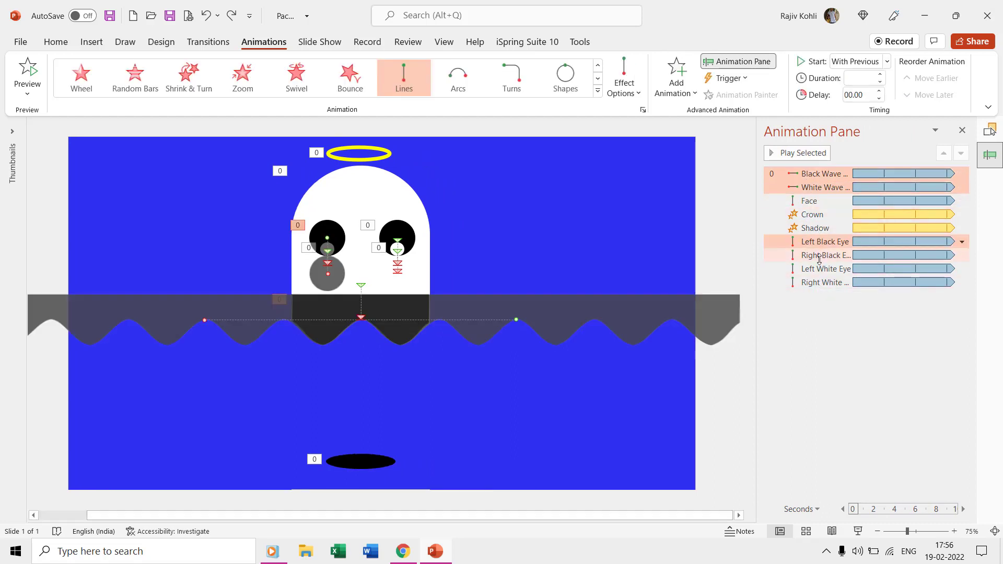
{"action": "left_click", "coordinate": [825, 269], "text": "ctrl"}
{"action": "left_click", "coordinate": [819, 282], "text": "ctrl"}
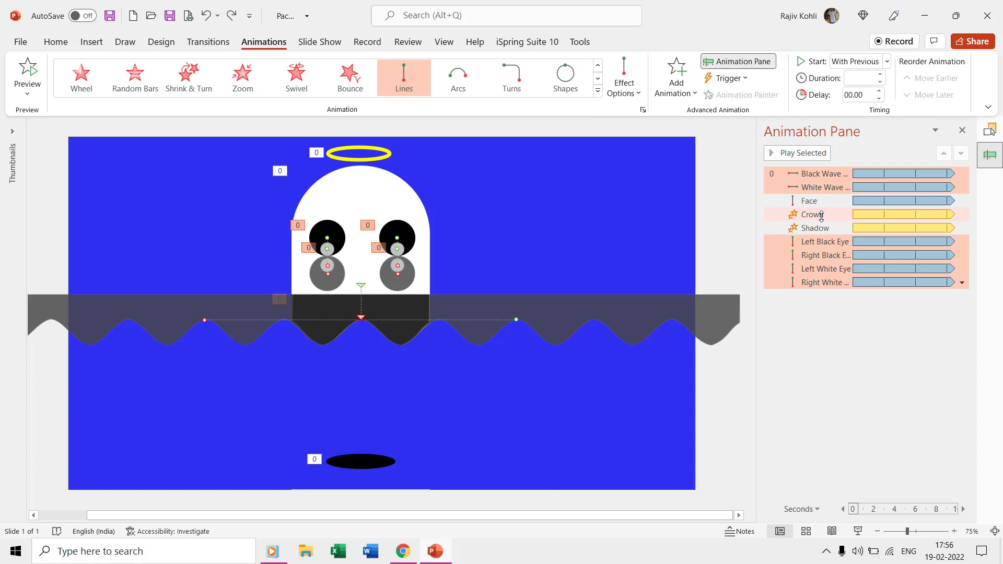
Step: Select the Face, Crown and Shadow animations, then widen the pane further
{"action": "left_click", "coordinate": [811, 201], "text": "ctrl"}
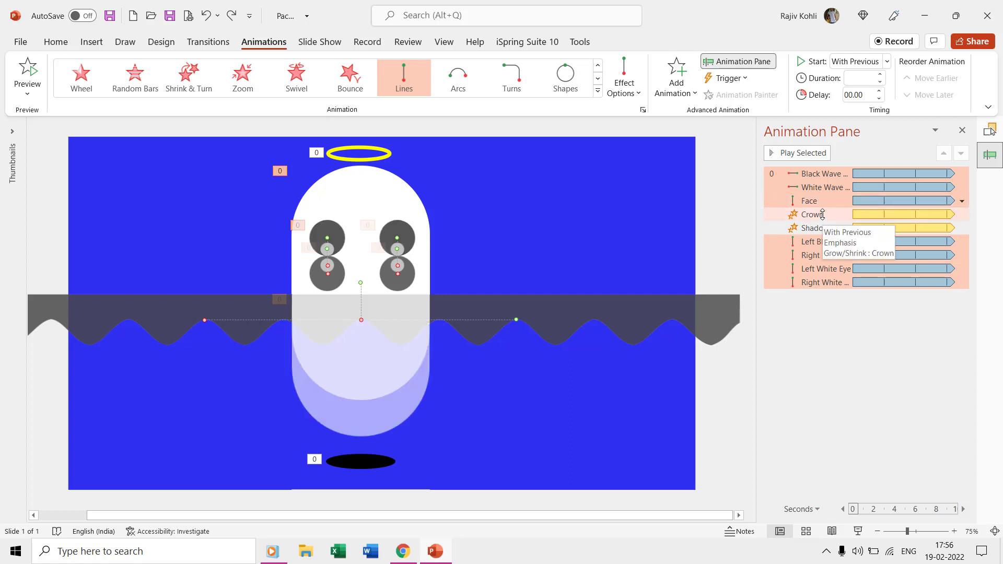
{"action": "left_click", "coordinate": [812, 214]}
{"action": "left_click", "coordinate": [820, 228], "text": "ctrl"}
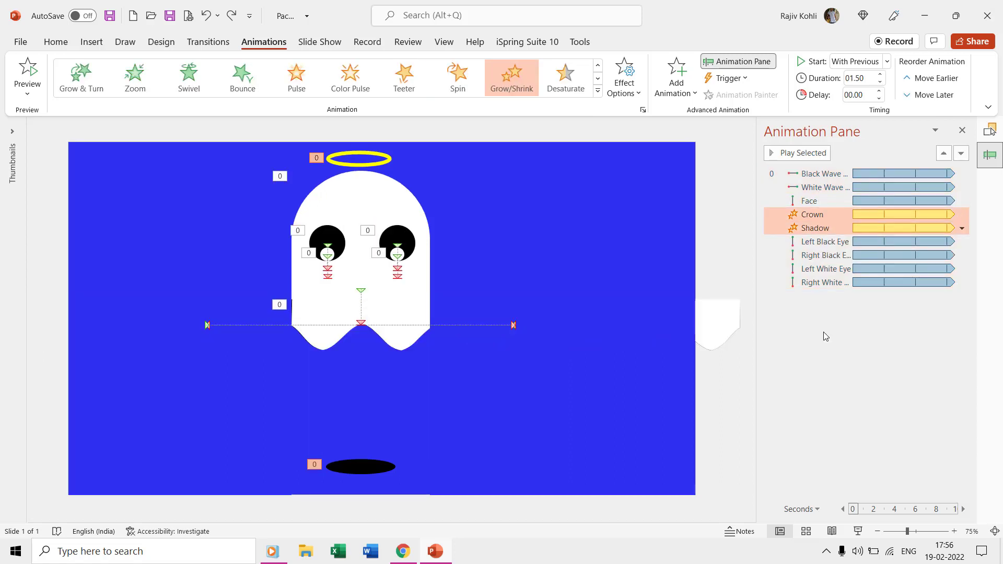
{"action": "left_click", "coordinate": [825, 325]}
{"action": "left_click_drag", "start_coordinate": [755, 301], "coordinate": [618, 299]}
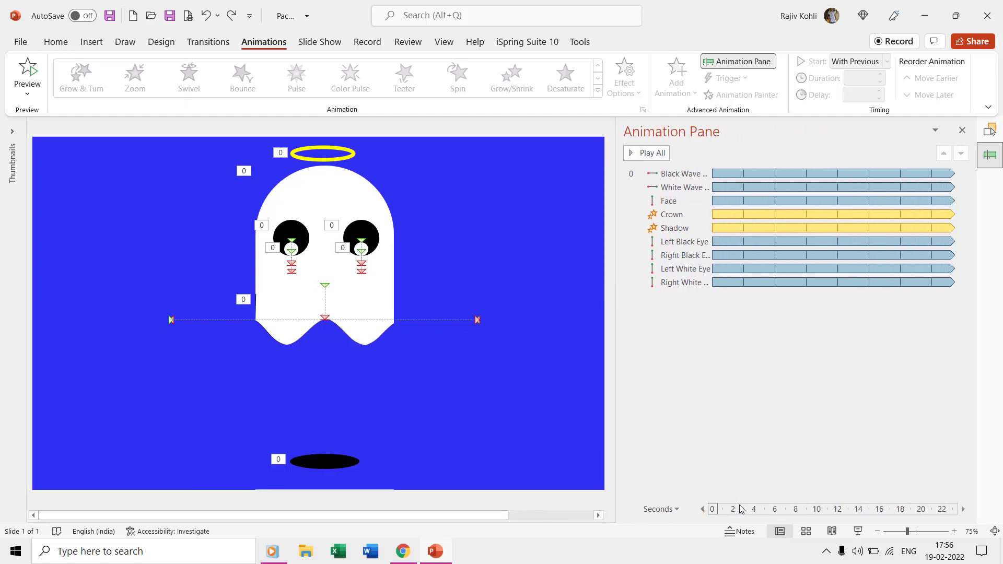
{"action": "mouse_move", "coordinate": [714, 511]}
{"action": "left_mouse_down"}
{"action": "mouse_move", "coordinate": [929, 512]}
{"action": "mouse_move", "coordinate": [710, 511]}
{"action": "left_mouse_up"}
{"action": "left_click", "coordinate": [736, 172]}
{"action": "double_click", "coordinate": [736, 173]}
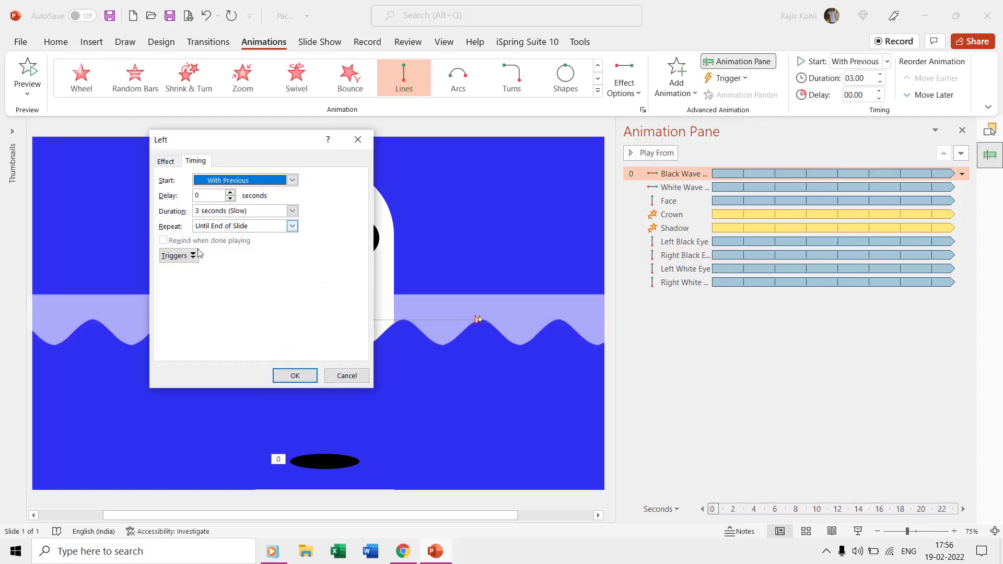
{"action": "left_click", "coordinate": [222, 226]}
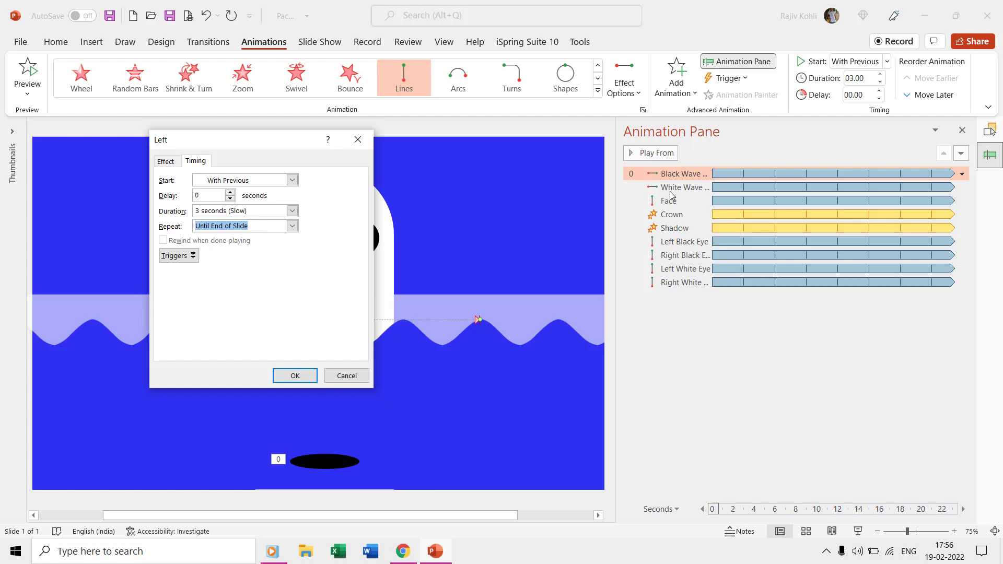
{"action": "key", "text": "Return"}
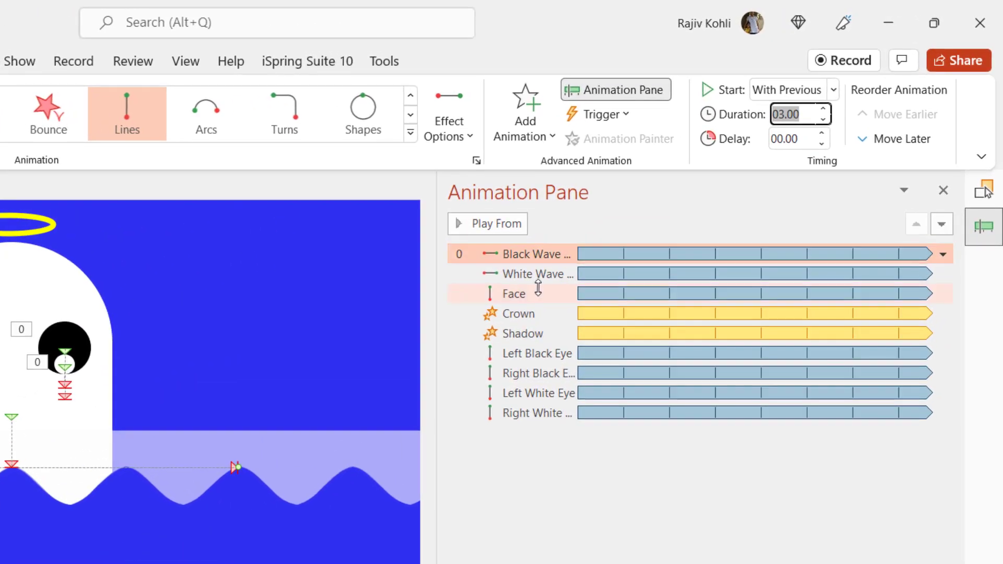
{"action": "left_click", "coordinate": [539, 273]}
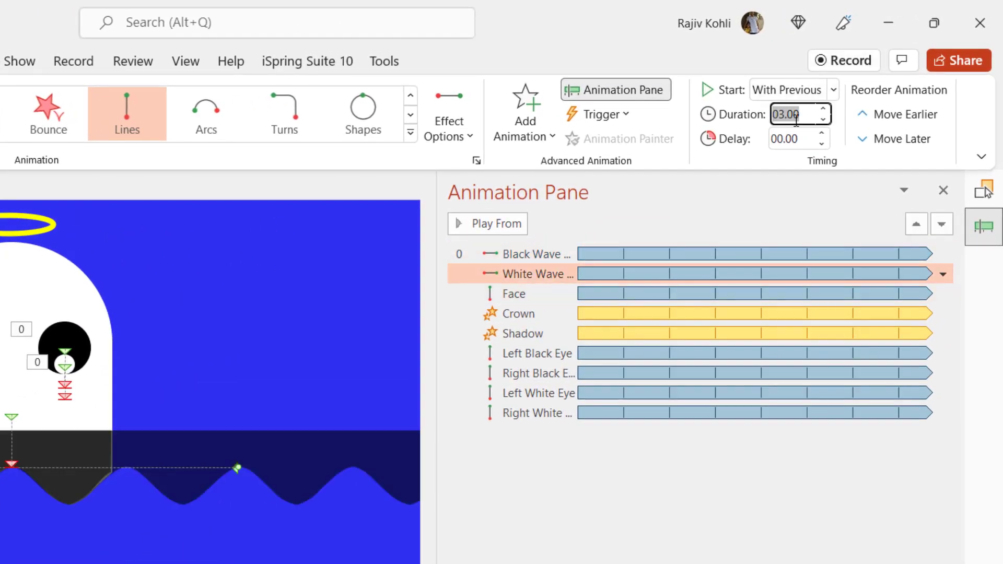
{"action": "left_click", "coordinate": [514, 294]}
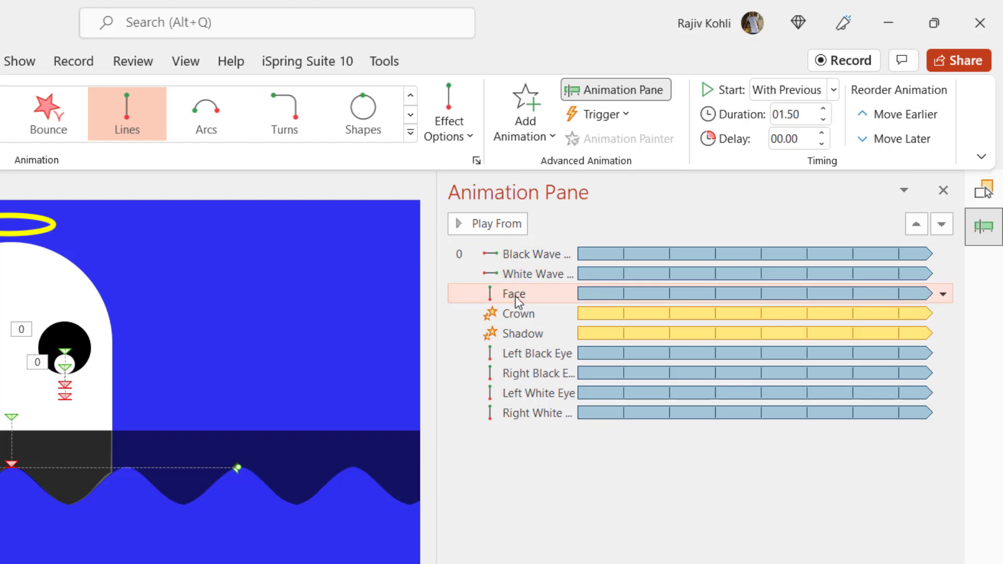
{"action": "left_click", "coordinate": [519, 313]}
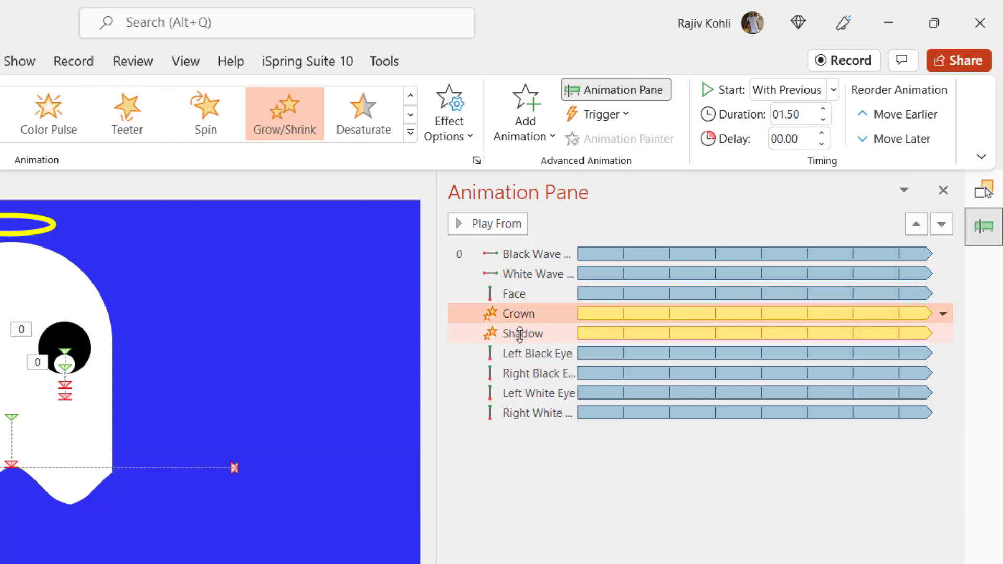
{"action": "left_click", "coordinate": [523, 334]}
{"action": "left_click", "coordinate": [537, 354]}
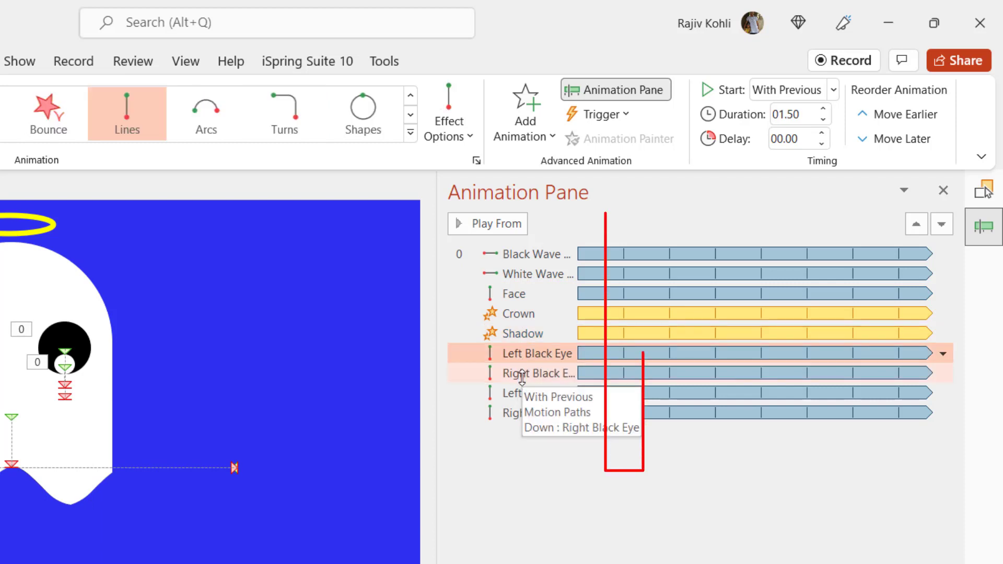
{"action": "left_click", "coordinate": [520, 373]}
{"action": "left_click", "coordinate": [522, 394]}
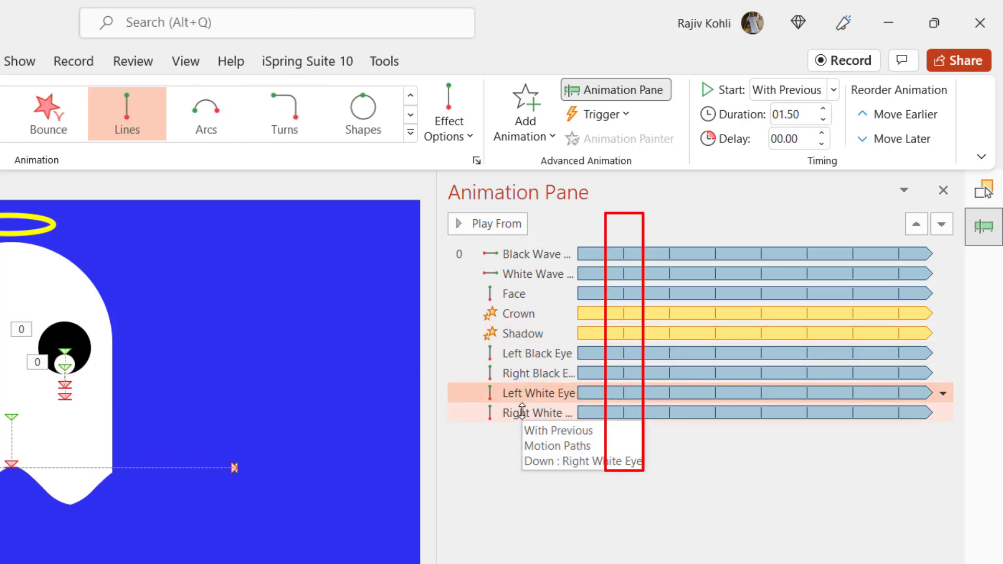
{"action": "left_click", "coordinate": [522, 413]}
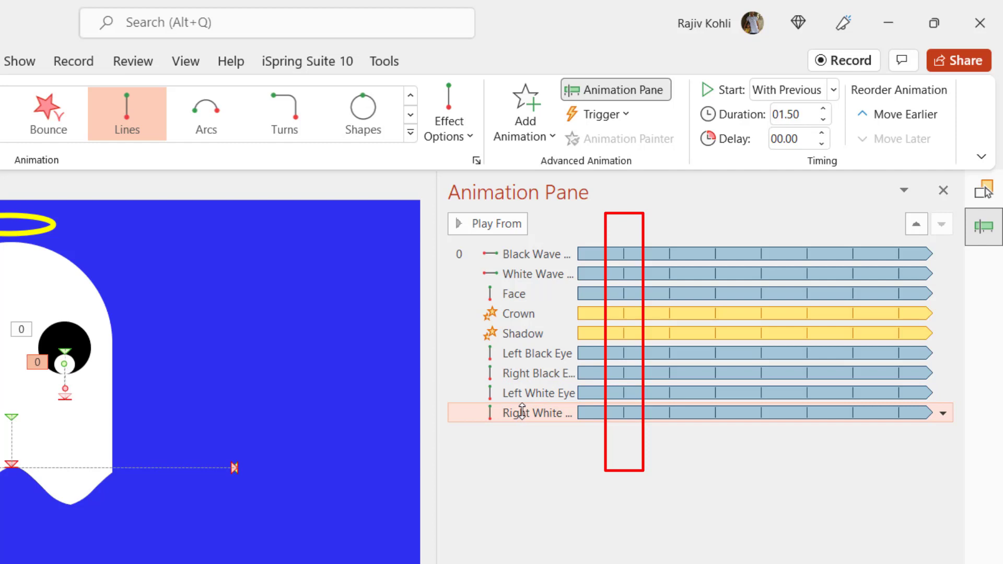
{"action": "left_click_drag", "start_coordinate": [436, 437], "coordinate": [517, 436]}
Step: Nudge the Black Wave animation's duration, keep it at 03.00, and open its settings
{"action": "left_click", "coordinate": [604, 254]}
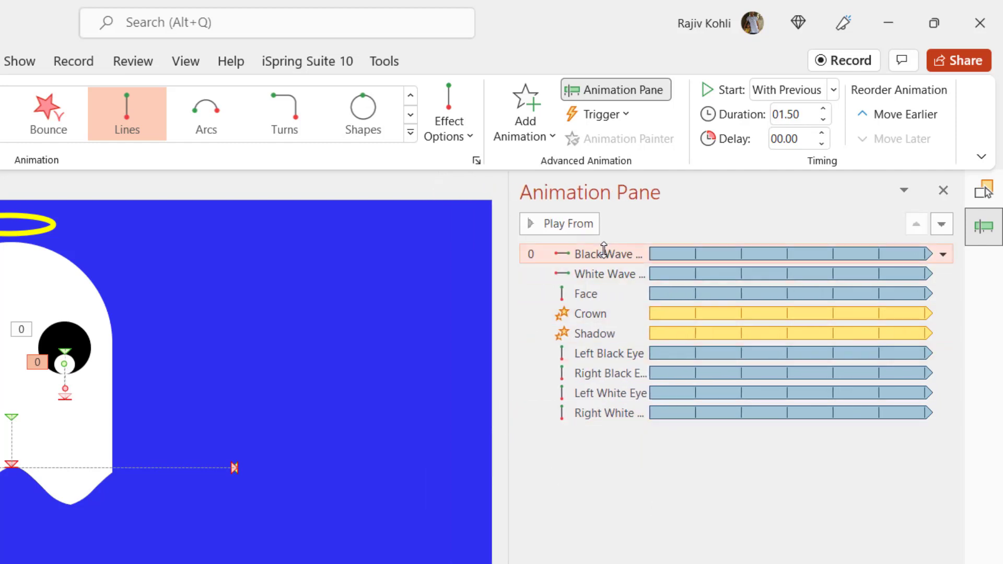
{"action": "left_click", "coordinate": [822, 119]}
{"action": "left_click", "coordinate": [822, 119]}
{"action": "left_click", "coordinate": [822, 119]}
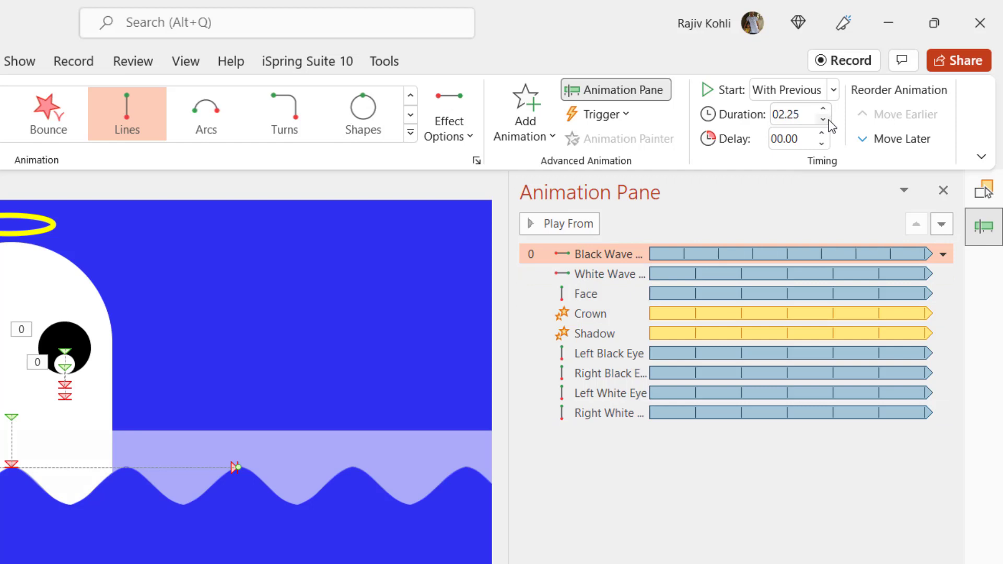
{"action": "left_click", "coordinate": [822, 119]}
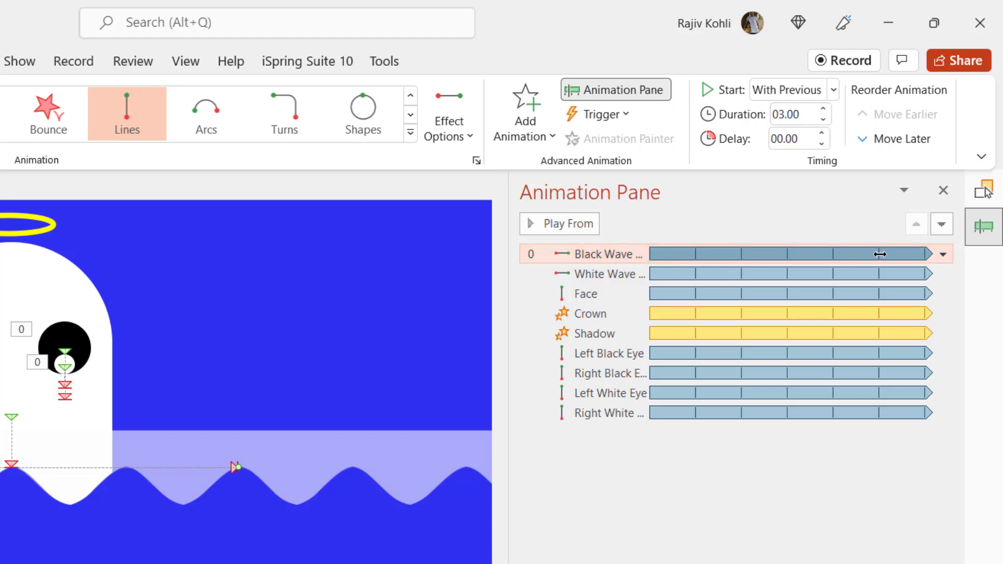
{"action": "double_click", "coordinate": [596, 255]}
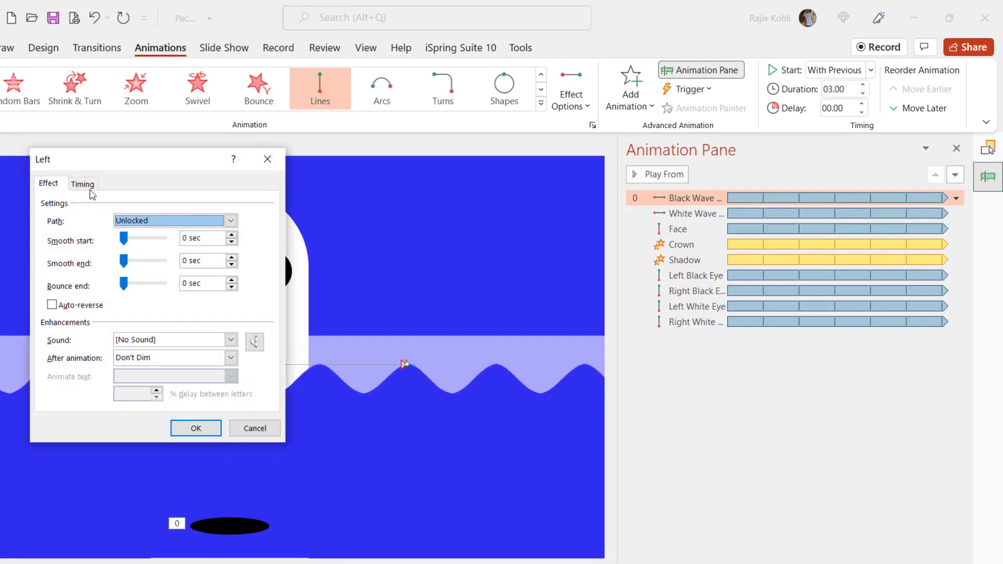
Step: Choose the Black Wave's repeat setting on the Timing tab and confirm to preview
{"action": "left_click", "coordinate": [81, 185]}
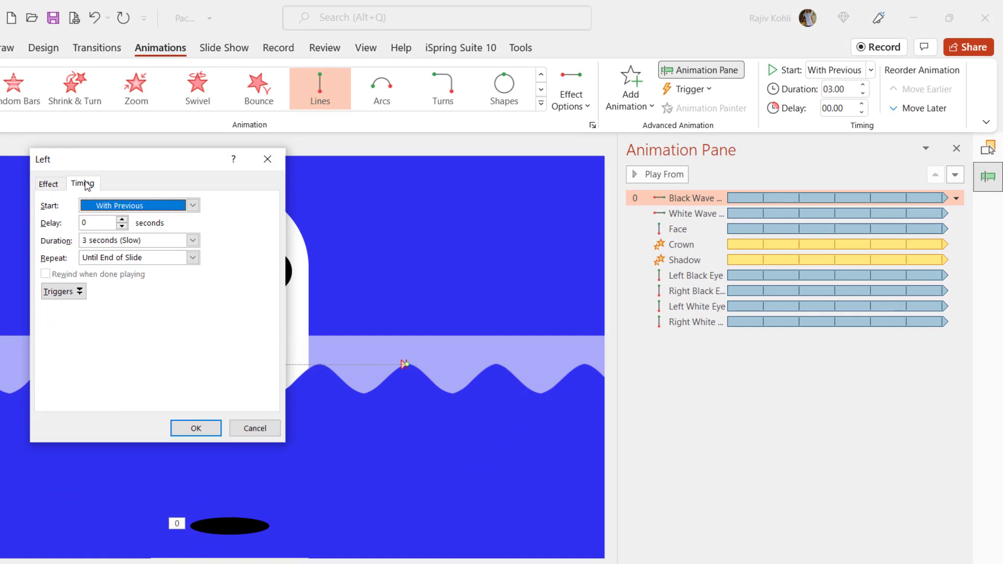
{"action": "left_click", "coordinate": [192, 258]}
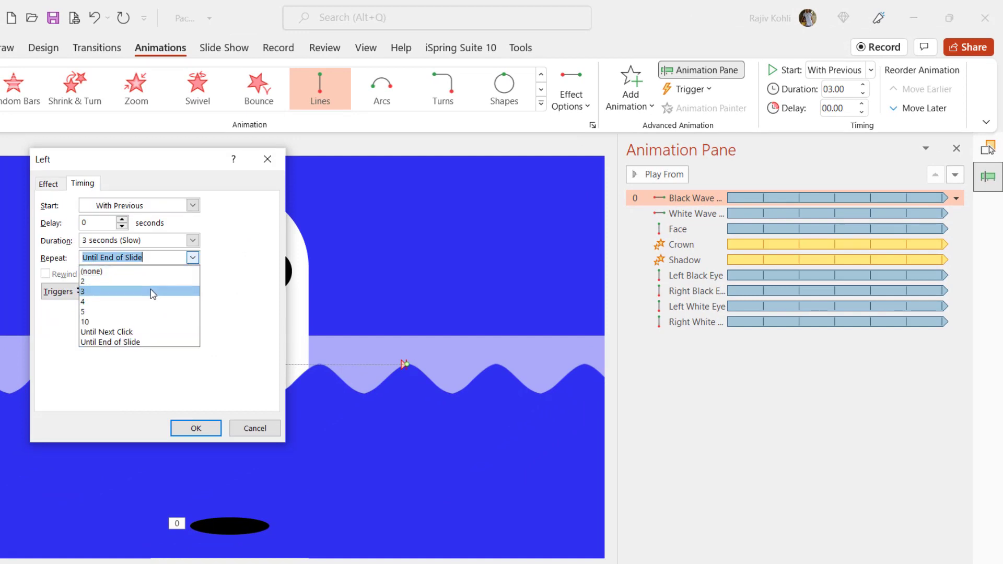
{"action": "left_click", "coordinate": [117, 290]}
{"action": "left_click", "coordinate": [195, 428]}
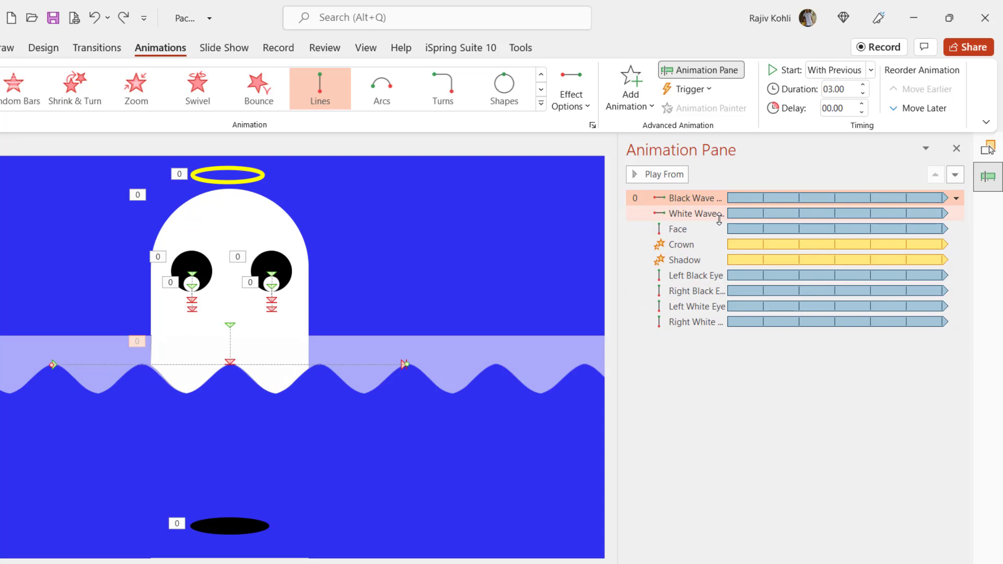
Step: Check the Face and White Wave durations, then bring up the Black Wave's Effect Options
{"action": "left_click", "coordinate": [718, 228]}
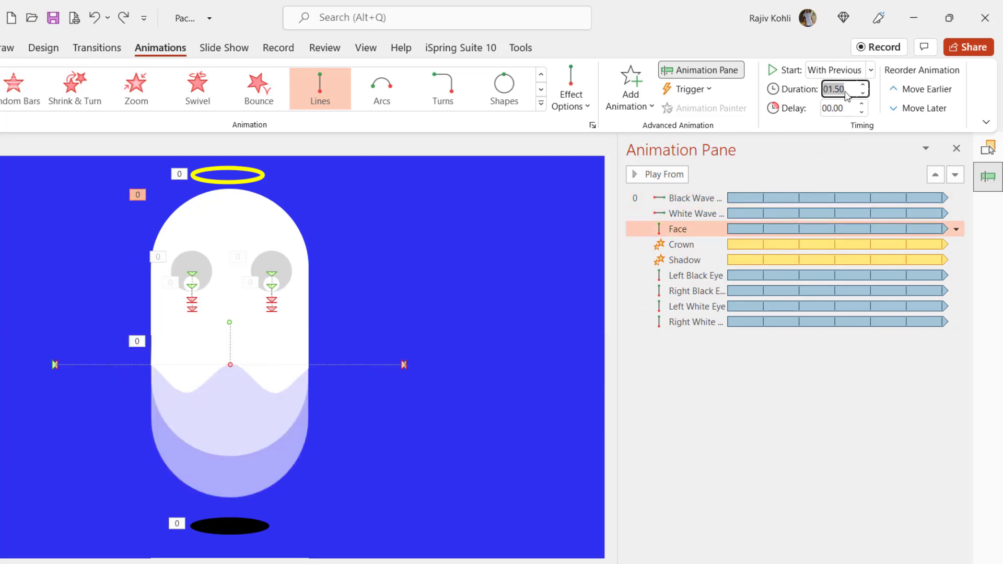
{"action": "left_click", "coordinate": [698, 213]}
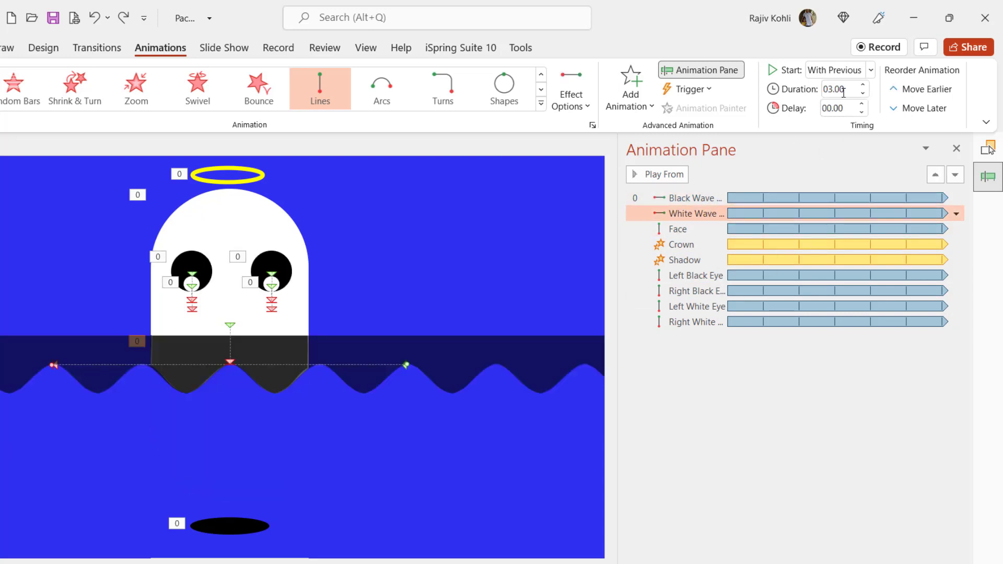
{"action": "right_click", "coordinate": [695, 198]}
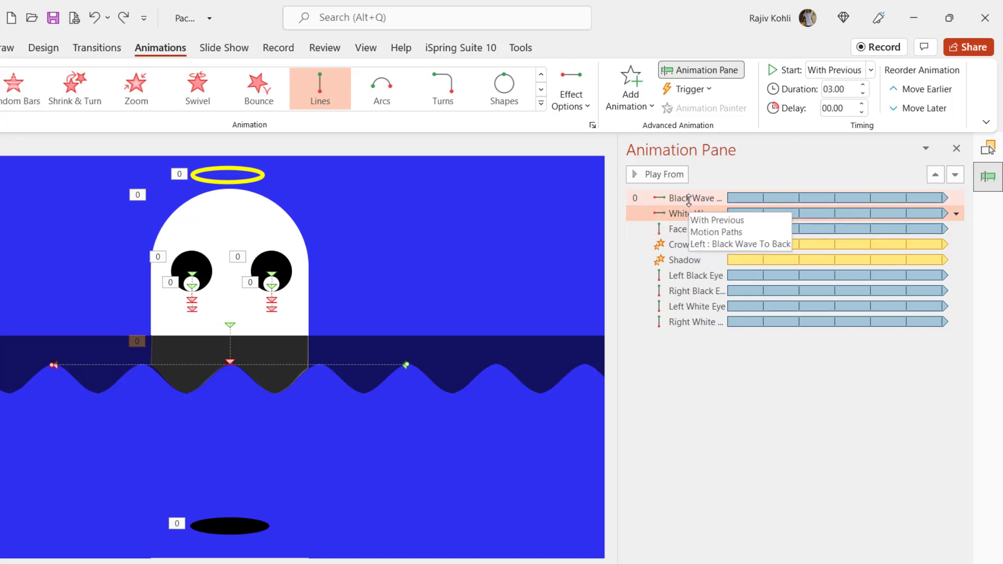
{"action": "left_click", "coordinate": [730, 235]}
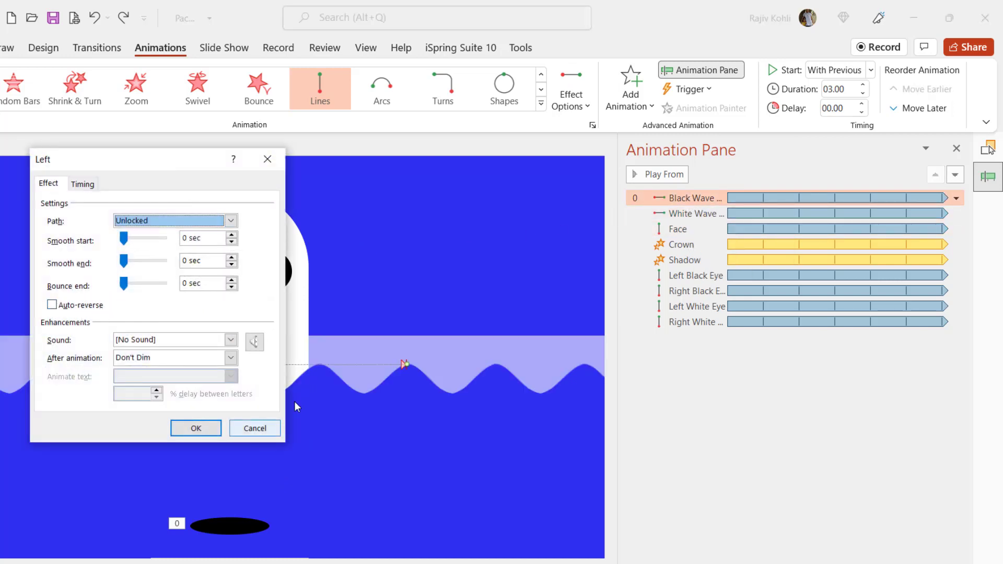
Step: Close Black Wave's settings and review the White Wave, Face, Crown and Shadow effect settings
{"action": "left_click", "coordinate": [255, 428]}
{"action": "double_click", "coordinate": [701, 213]}
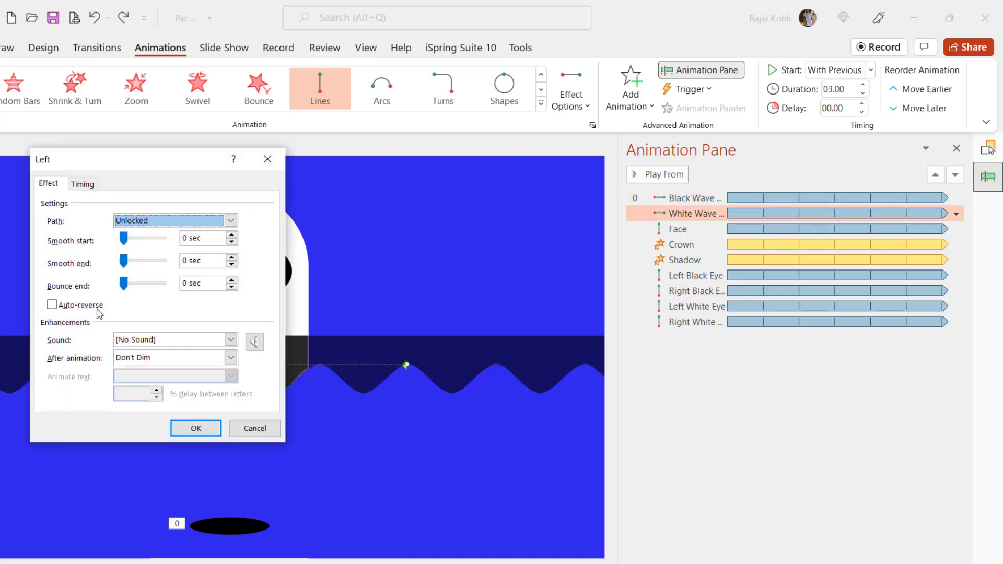
{"action": "key", "text": "Escape"}
{"action": "double_click", "coordinate": [706, 229]}
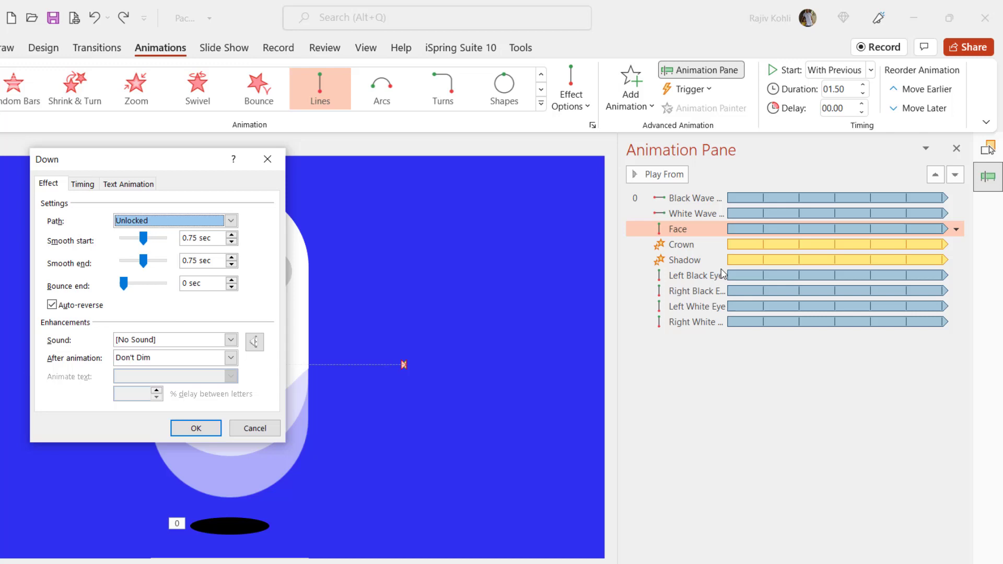
{"action": "key", "text": "Escape"}
{"action": "double_click", "coordinate": [698, 245]}
{"action": "key", "text": "Escape"}
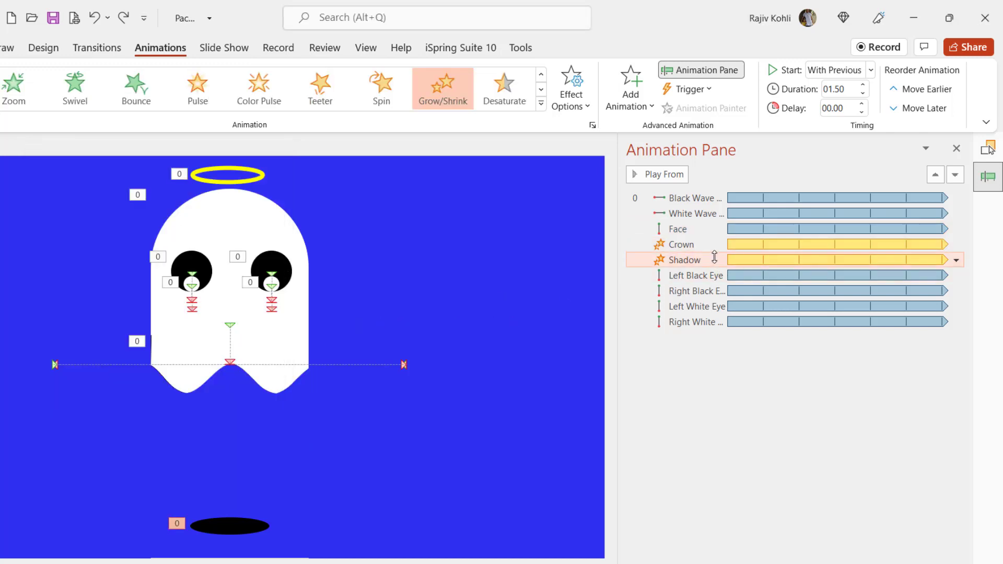
{"action": "double_click", "coordinate": [715, 260]}
{"action": "key", "text": "Escape"}
Step: Review the four eye animations' effect settings, then clear the animation selection
{"action": "left_click", "coordinate": [708, 275]}
{"action": "double_click", "coordinate": [708, 275]}
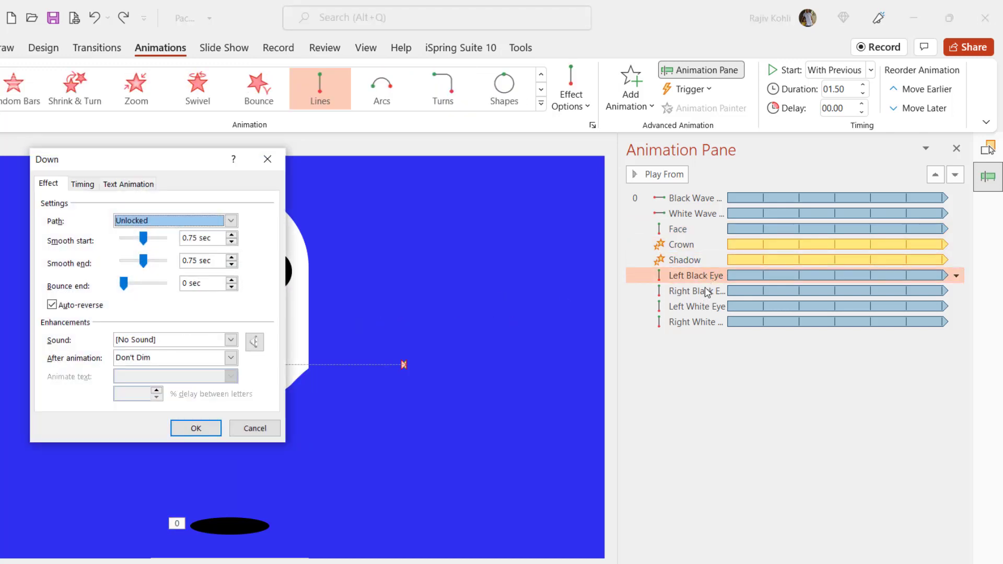
{"action": "key", "text": "Escape"}
{"action": "double_click", "coordinate": [698, 291]}
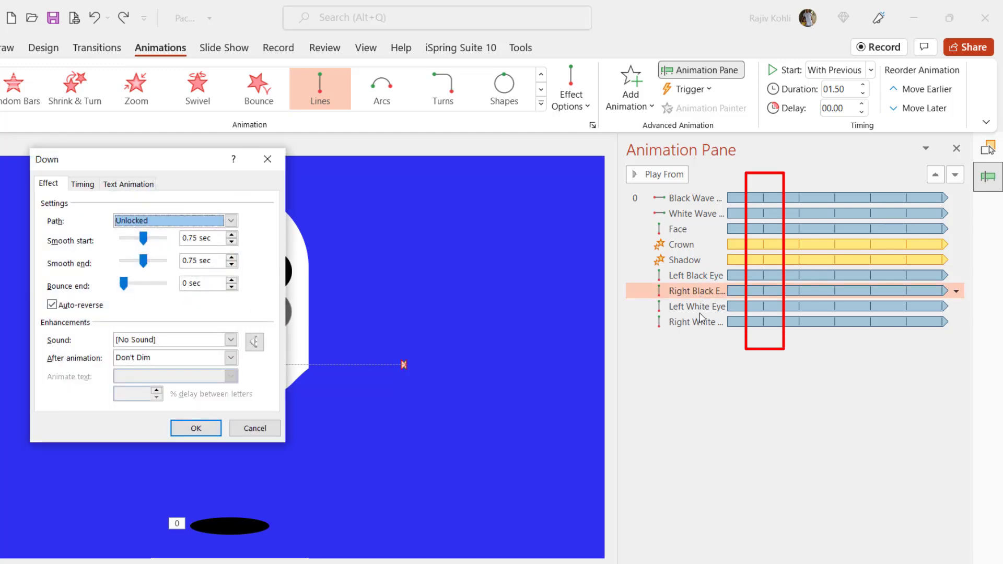
{"action": "key", "text": "Escape"}
{"action": "double_click", "coordinate": [697, 307]}
{"action": "key", "text": "Escape"}
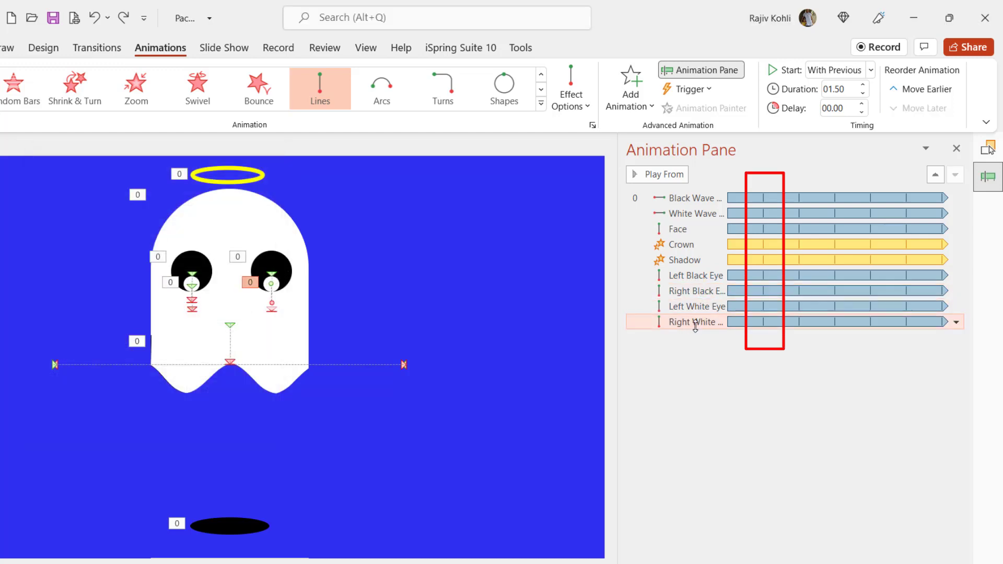
{"action": "double_click", "coordinate": [695, 322]}
{"action": "key", "text": "Escape"}
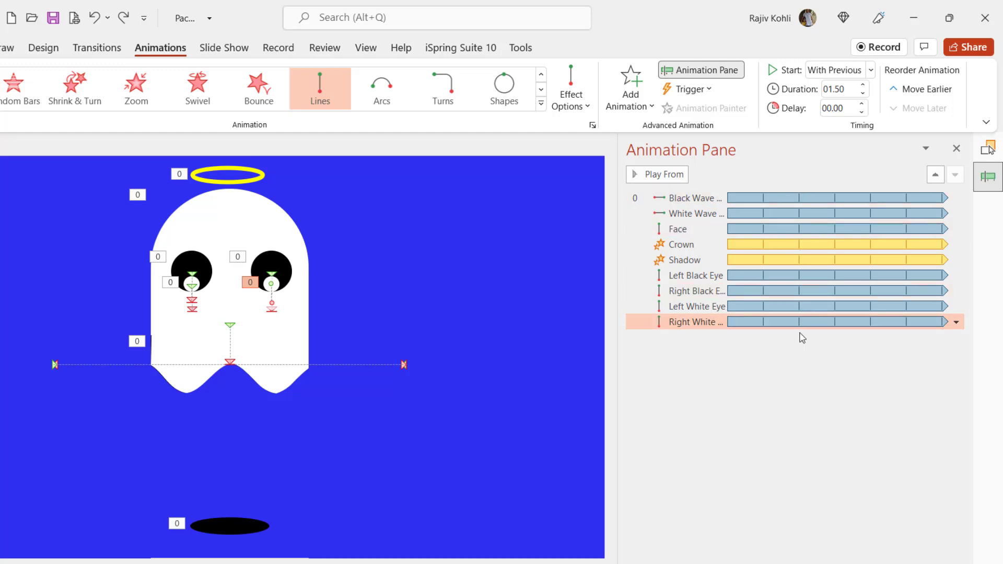
{"action": "left_click", "coordinate": [744, 374]}
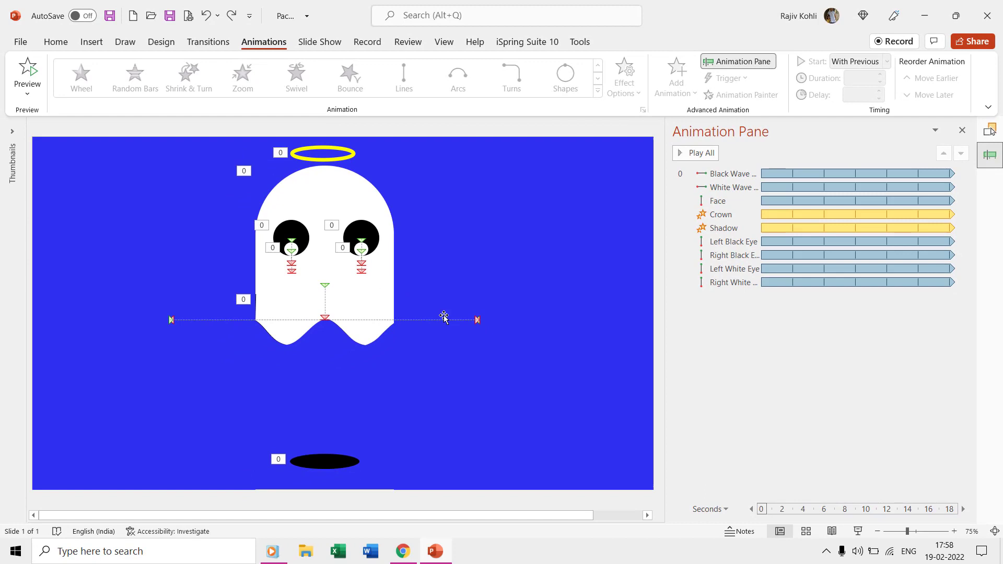
Step: Swap the Animation Pane for the Selection Pane and pick the Black Wave To Back shape
{"action": "left_click", "coordinate": [990, 153]}
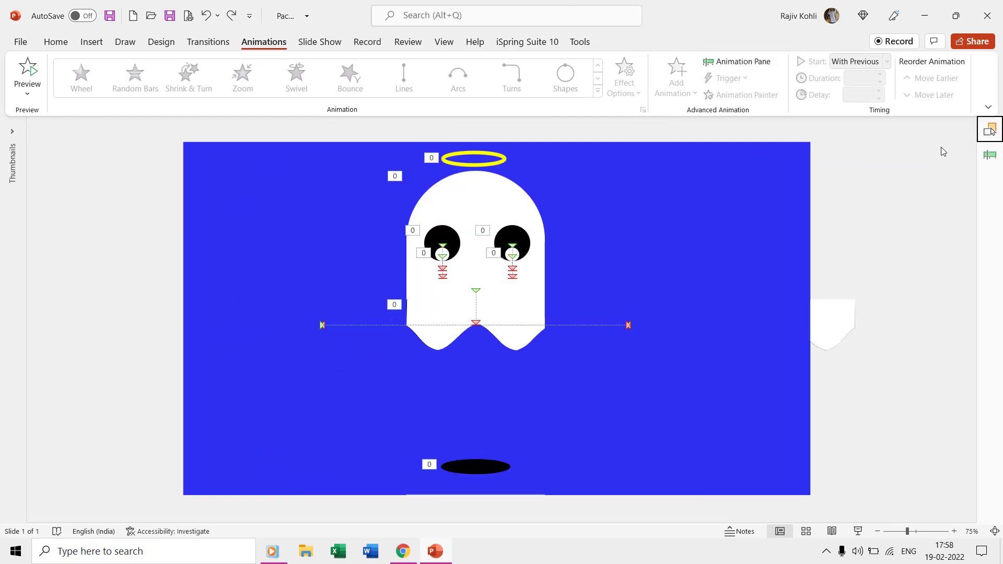
{"action": "left_click", "coordinate": [990, 132]}
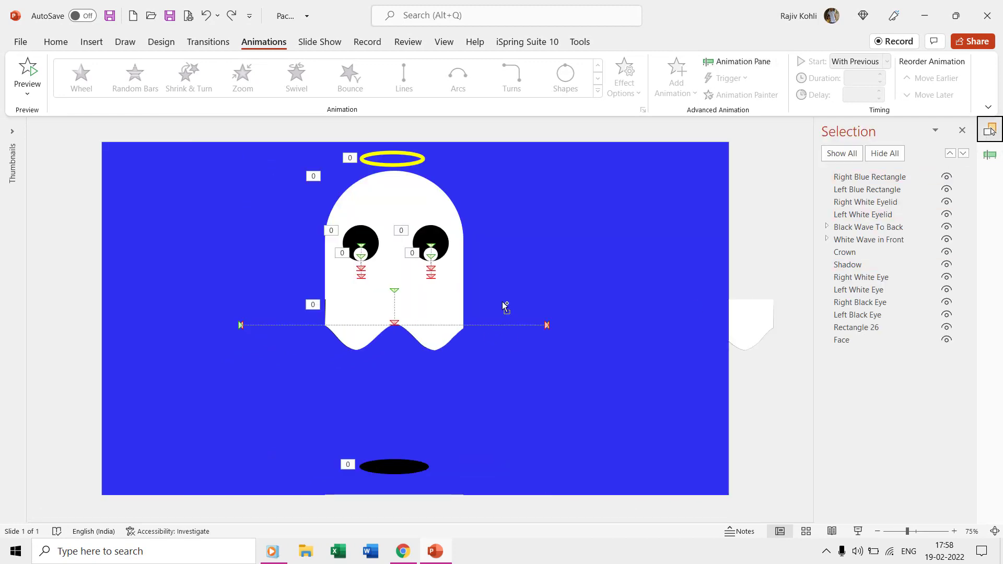
{"action": "scroll", "coordinate": [506, 307], "scroll_direction": "down", "scroll_amount": 2}
{"action": "left_click", "coordinate": [639, 316]}
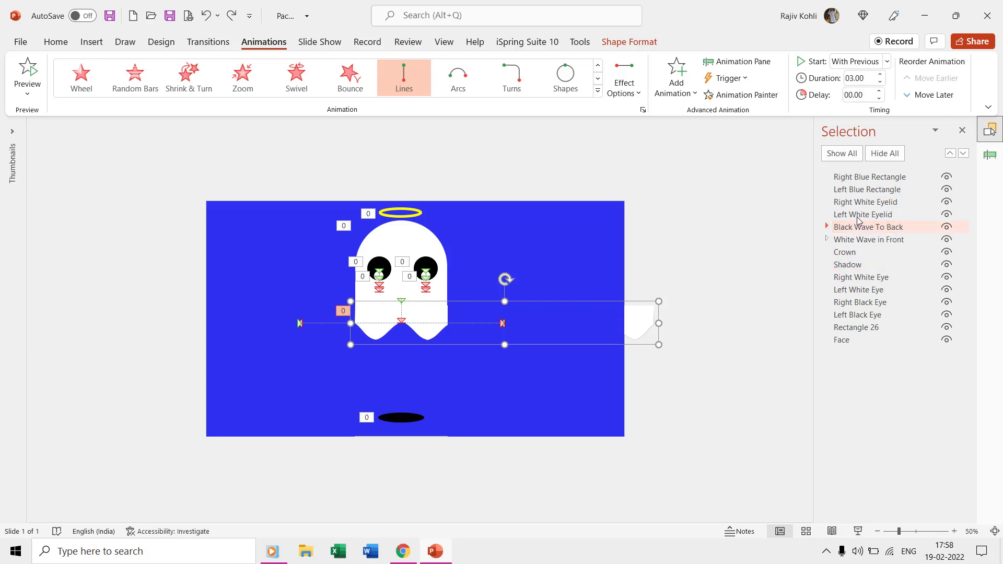
Step: Drag the wave's motion path start further left and delete both blue cover rectangles
{"action": "left_click", "coordinate": [990, 155]}
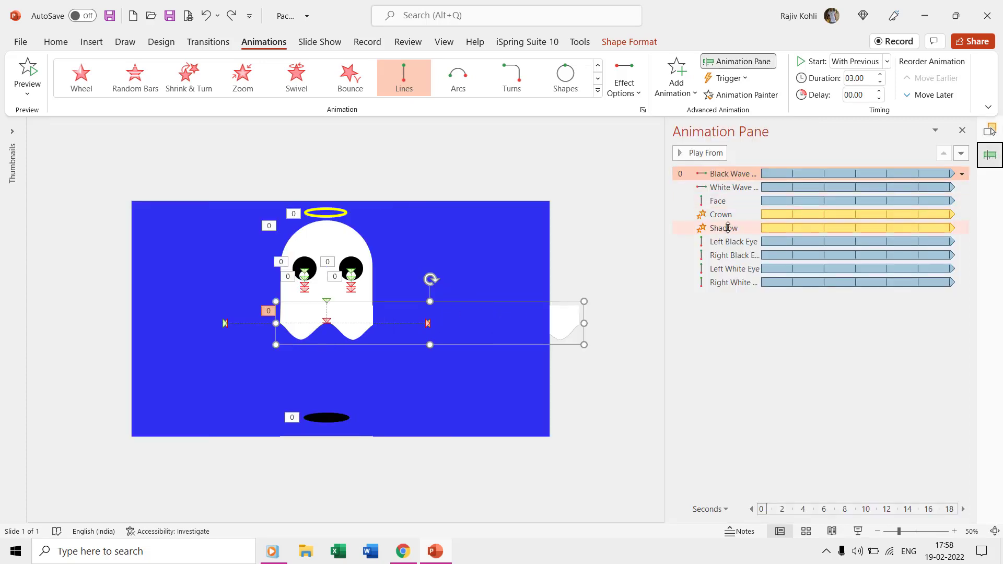
{"action": "left_click", "coordinate": [729, 173]}
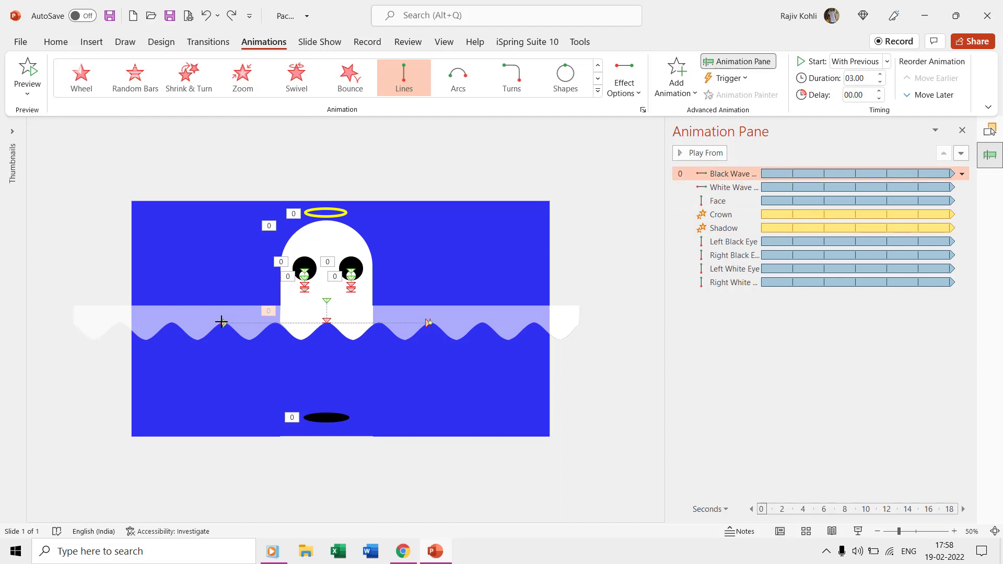
{"action": "left_click_drag", "start_coordinate": [221, 322], "coordinate": [180, 322]}
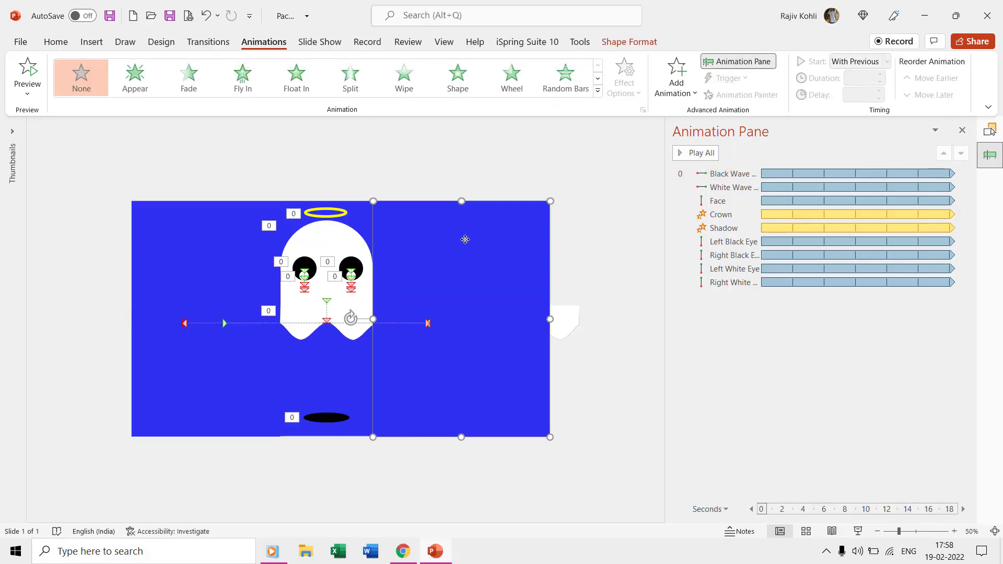
{"action": "key", "text": "Delete"}
{"action": "left_click", "coordinate": [237, 374]}
{"action": "key", "text": "Delete"}
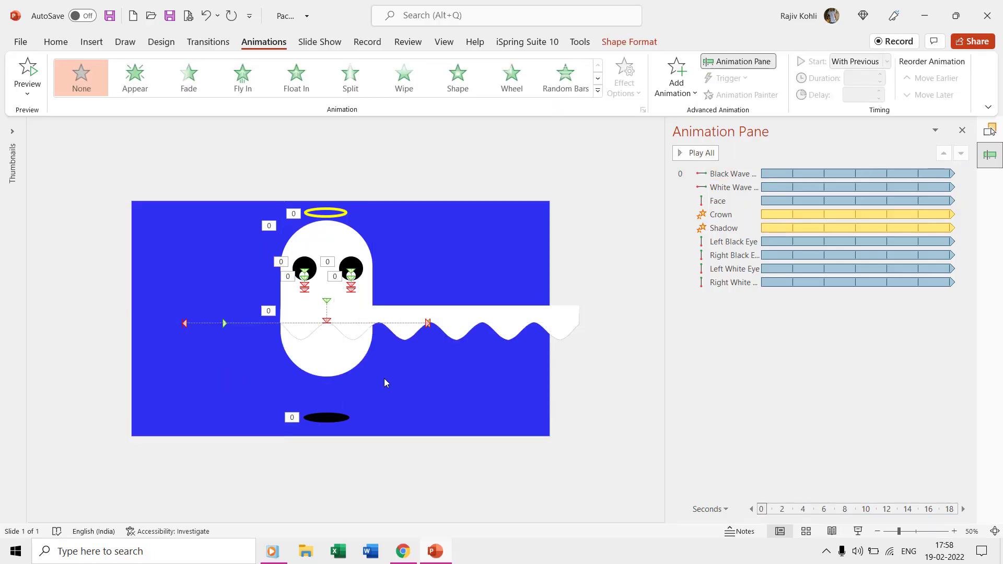
{"action": "left_click", "coordinate": [384, 383]}
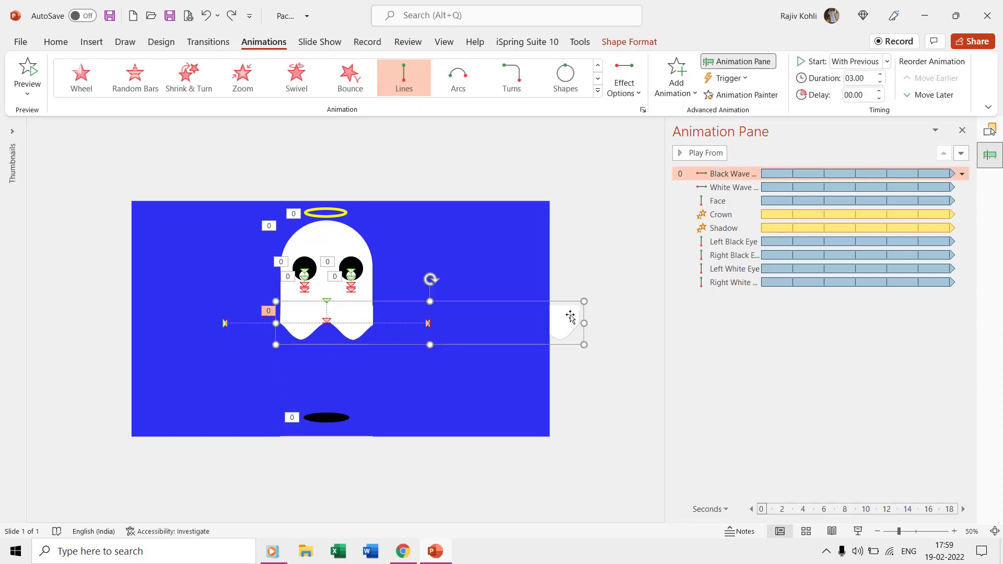
Step: Inspect the White Wave's path, undo the last change, and select the right blue rectangle
{"action": "left_click", "coordinate": [225, 324]}
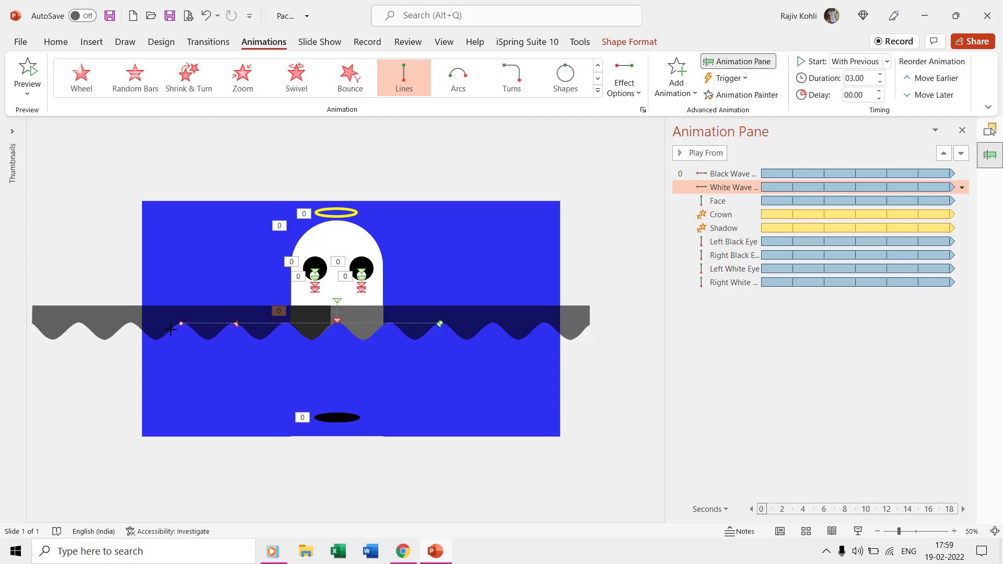
{"action": "left_click", "coordinate": [632, 250]}
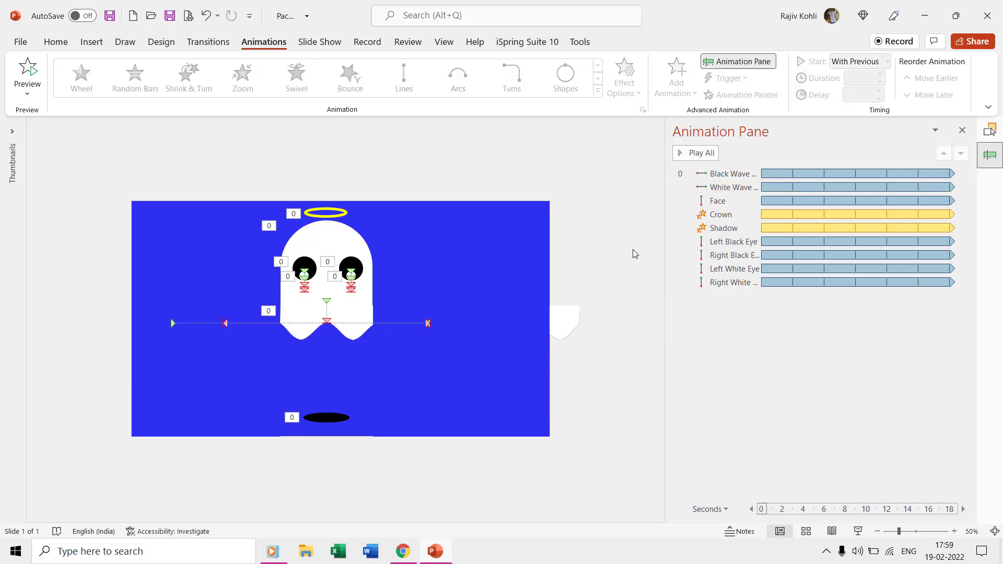
{"action": "key", "text": "ctrl+z"}
{"action": "left_click", "coordinate": [474, 255]}
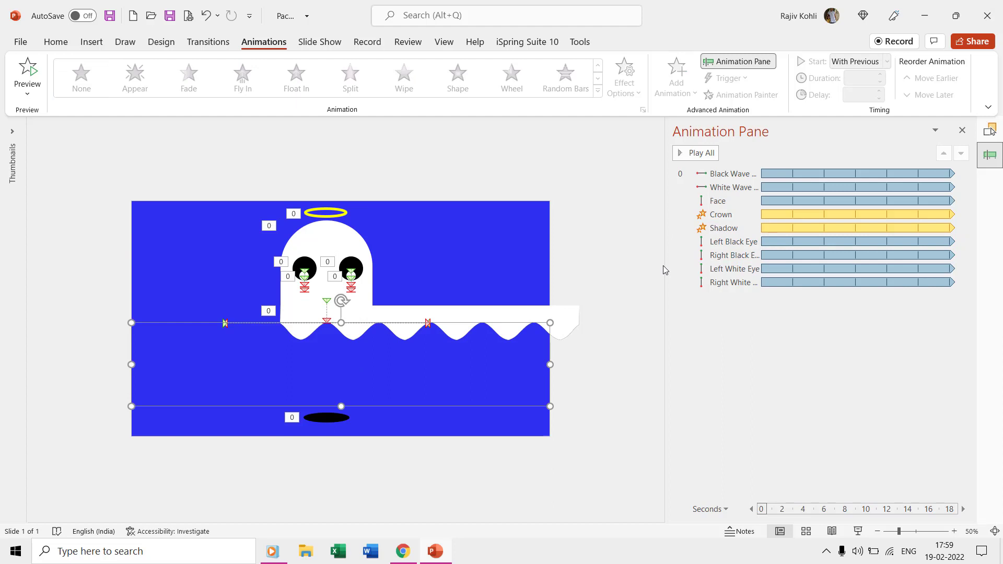
Step: Review effect settings for the Face, both black eyes, Crown and Shadow animations
{"action": "left_click", "coordinate": [726, 203]}
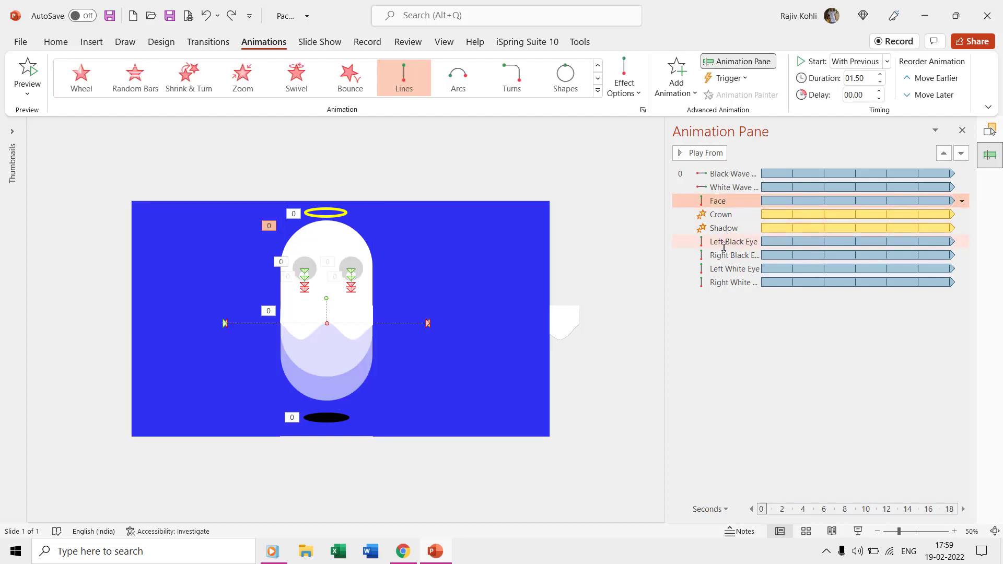
{"action": "double_click", "coordinate": [722, 201]}
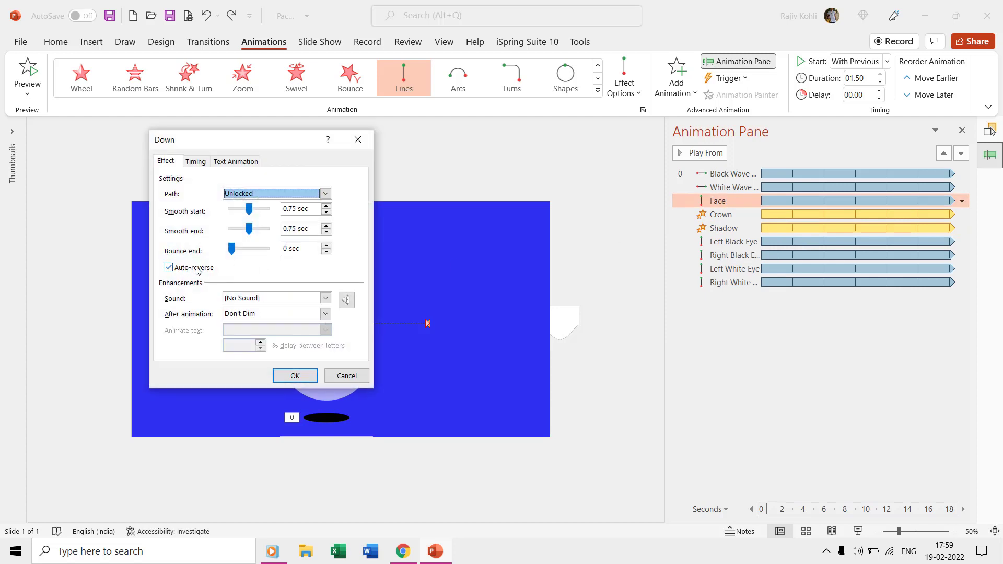
{"action": "key", "text": "Escape"}
{"action": "double_click", "coordinate": [733, 242]}
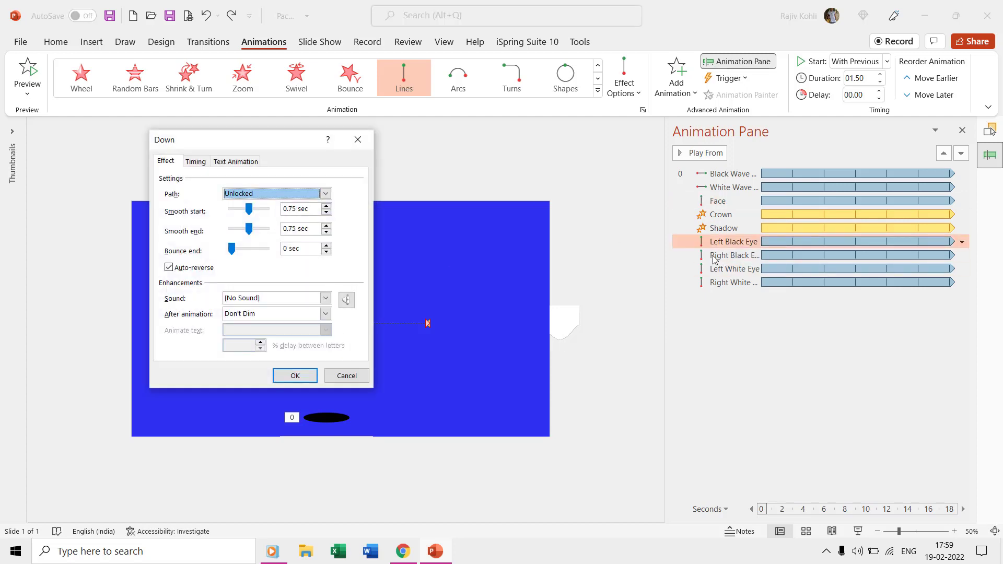
{"action": "key", "text": "Escape"}
{"action": "double_click", "coordinate": [733, 256]}
{"action": "key", "text": "Escape"}
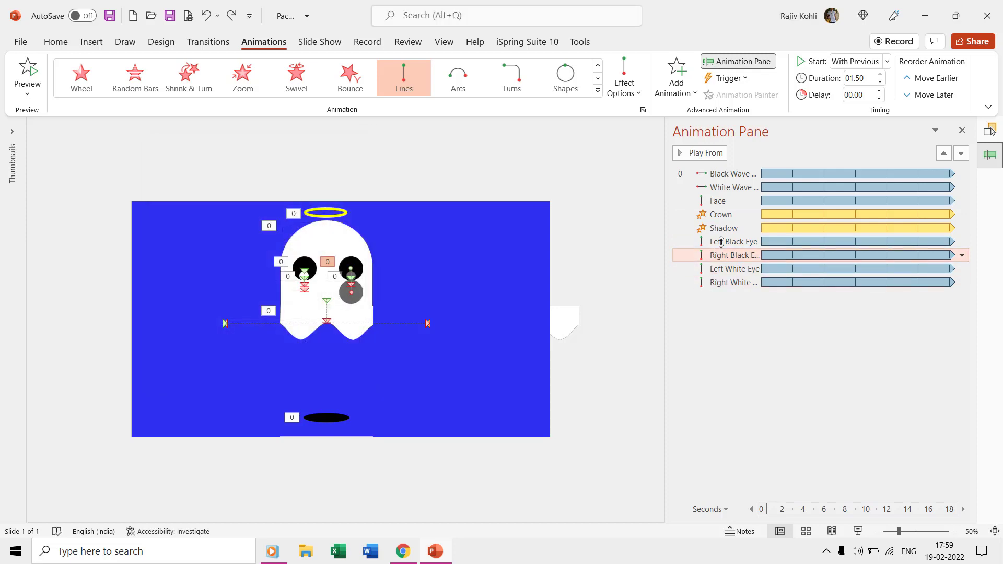
{"action": "double_click", "coordinate": [722, 215]}
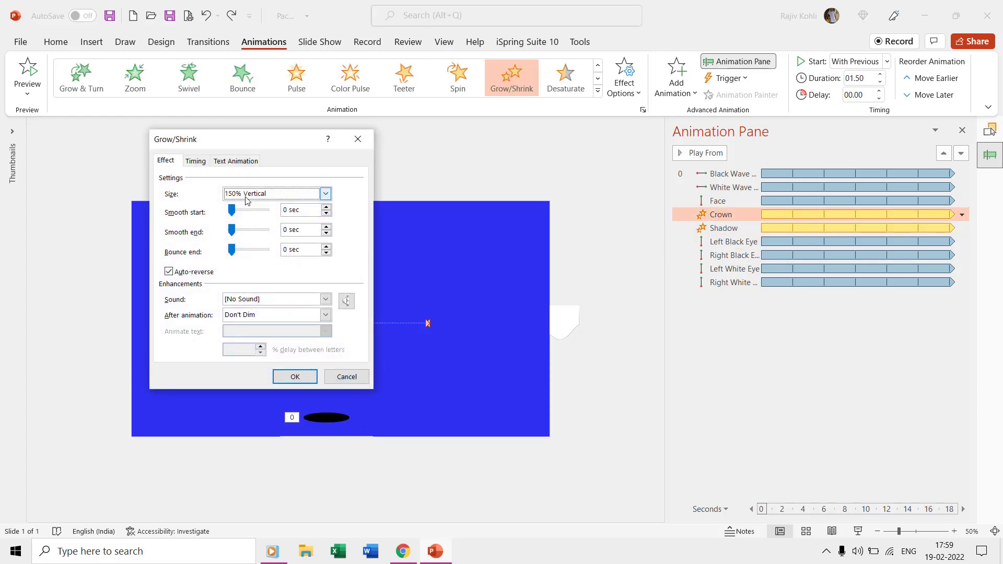
{"action": "key", "text": "Return"}
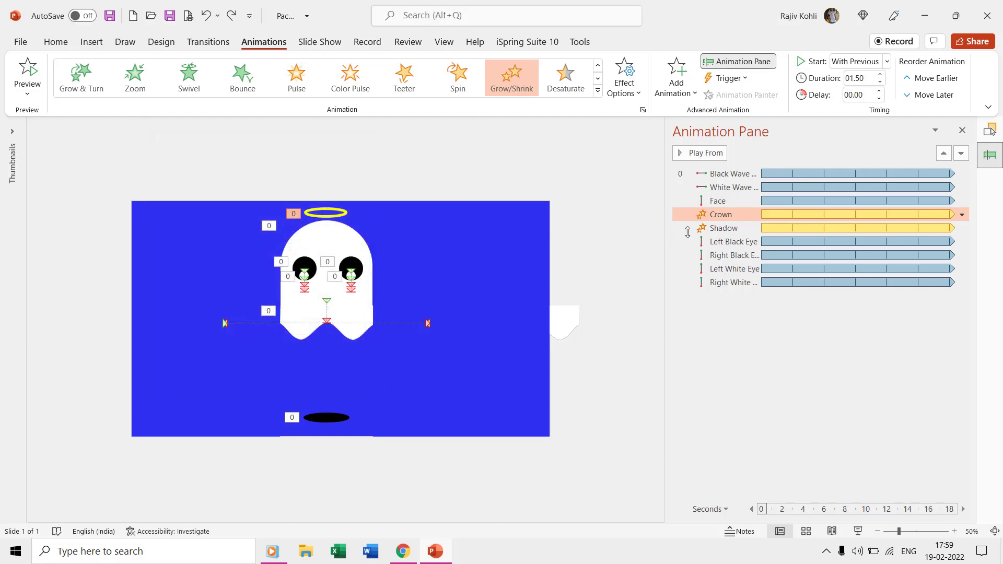
{"action": "double_click", "coordinate": [723, 228]}
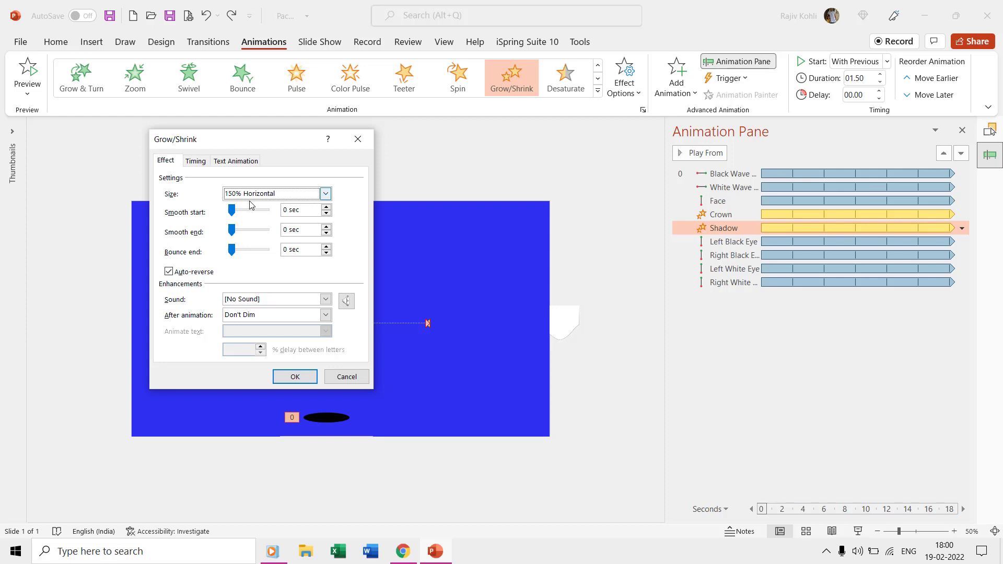
{"action": "key", "text": "Return"}
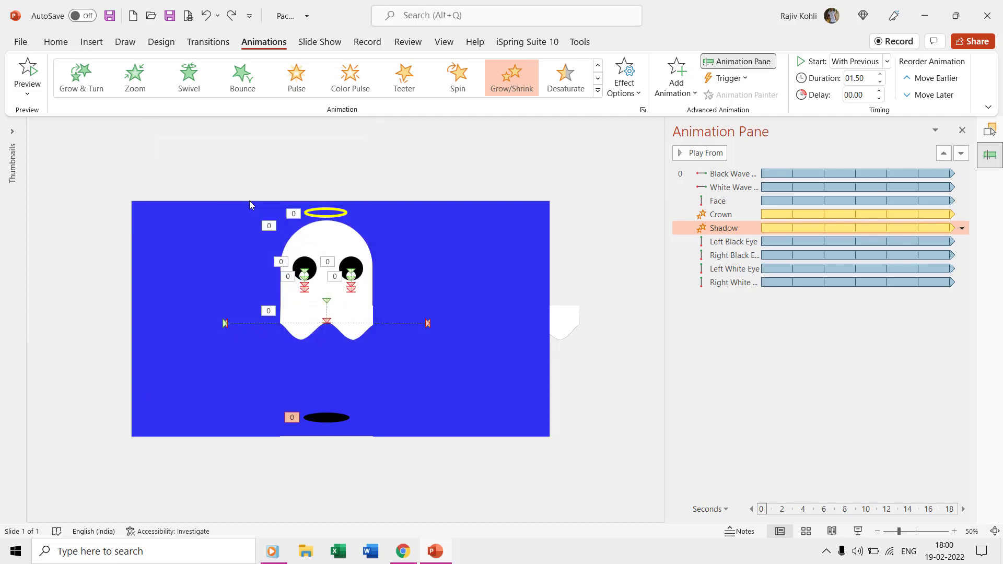
Step: Select all shapes and give them a blue fill with white outlines
{"action": "left_click", "coordinate": [446, 204]}
{"action": "key", "text": "ctrl+a"}
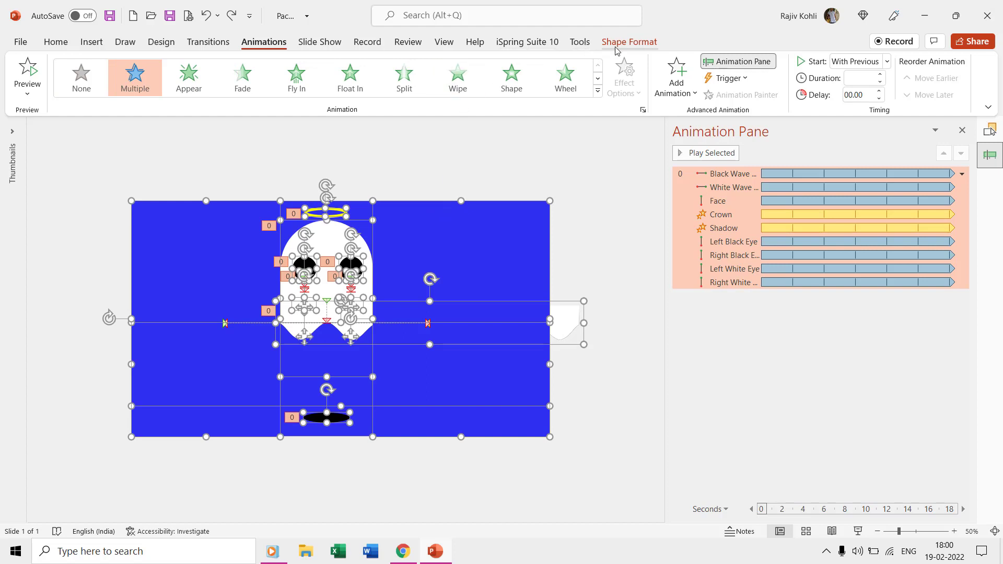
{"action": "left_click", "coordinate": [629, 42]}
{"action": "left_click", "coordinate": [368, 61]}
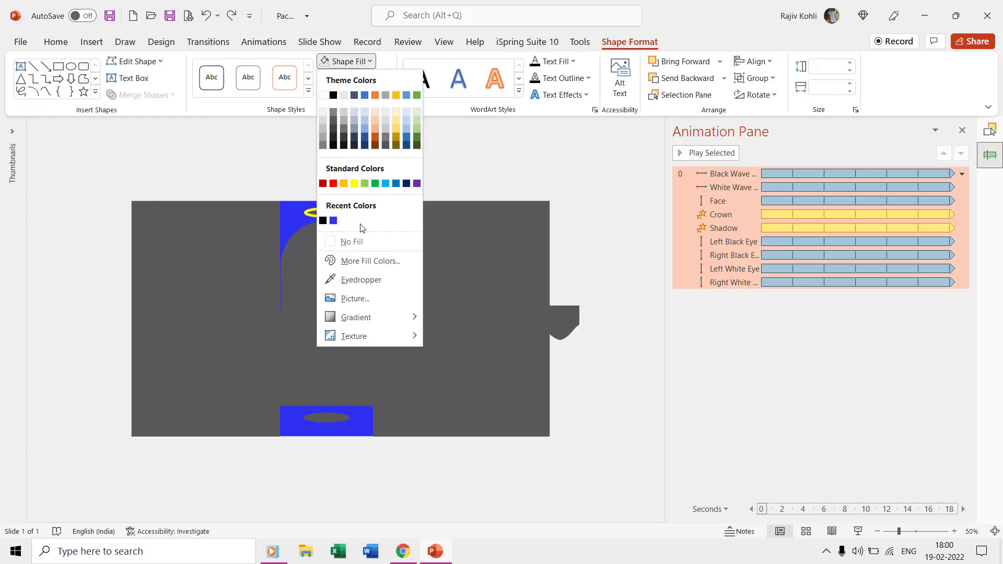
{"action": "left_click", "coordinate": [333, 221]}
{"action": "left_click", "coordinate": [359, 77]}
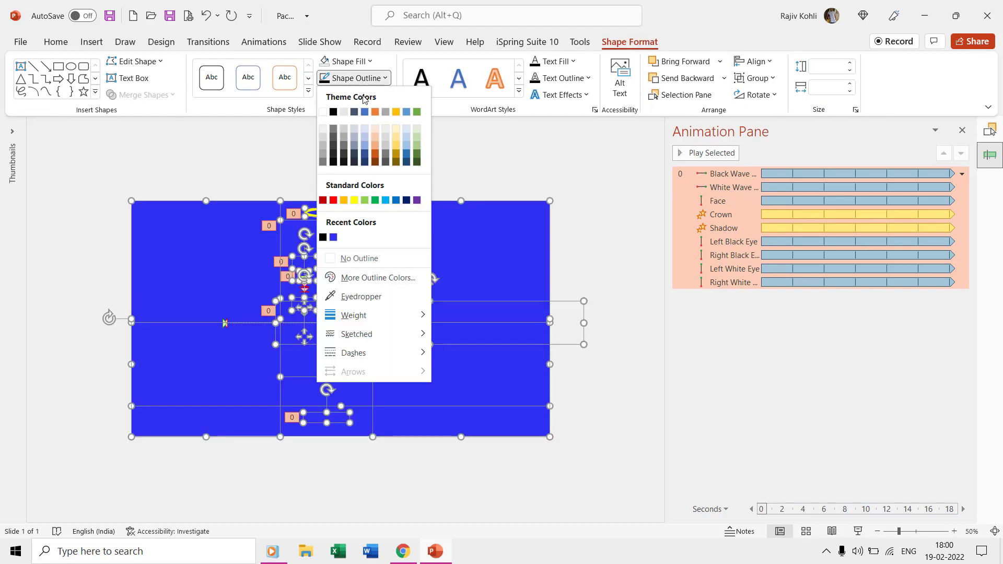
{"action": "left_click", "coordinate": [323, 111]}
Step: Run the slideshow from the current slide to watch the outline-only ghost's waves loop
{"action": "left_click", "coordinate": [859, 532]}
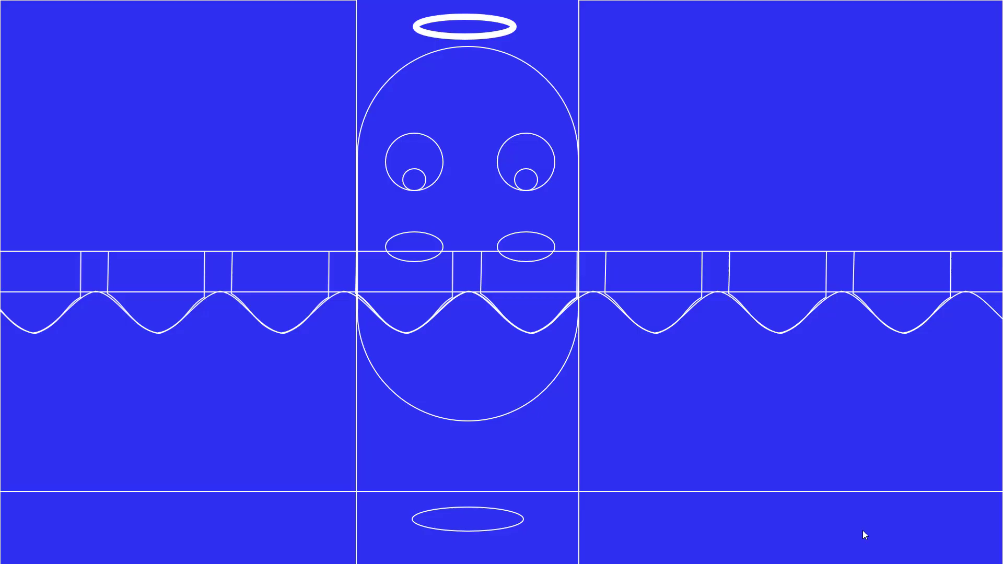